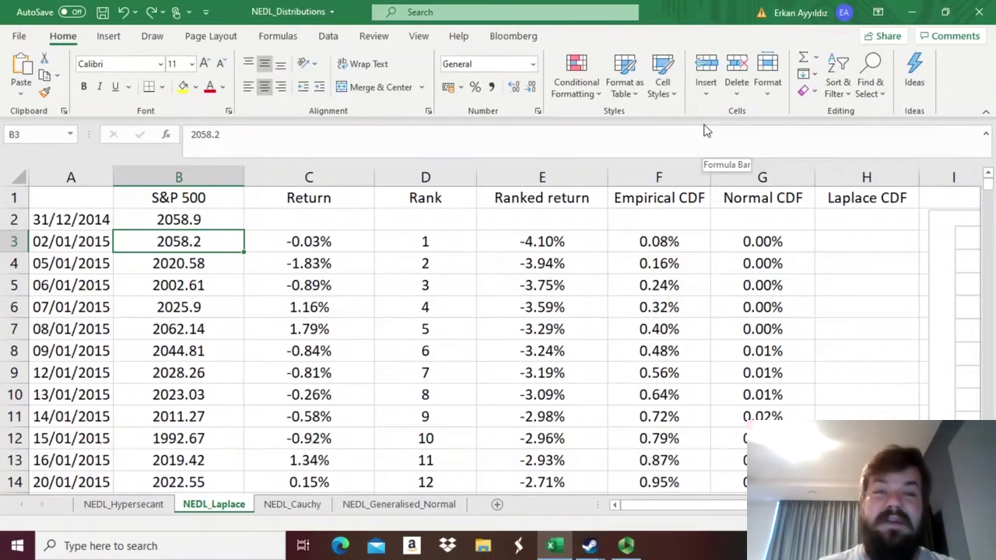
Review the existing rank, NORM.DIST, average and standard deviation formulas below the returns.
{"action": "left_click", "coordinate": [523, 239]}
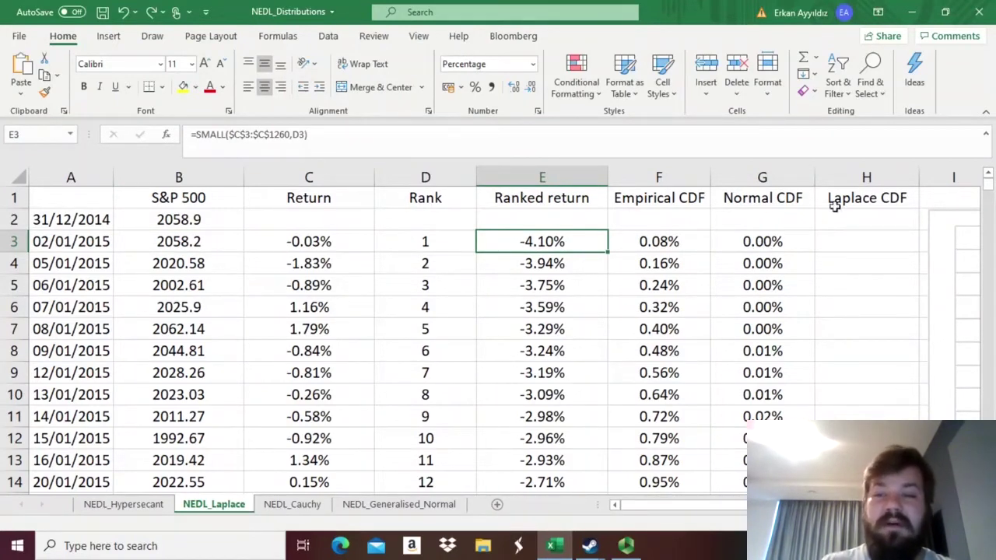
{"action": "left_click_drag", "start_coordinate": [783, 196], "coordinate": [752, 378]}
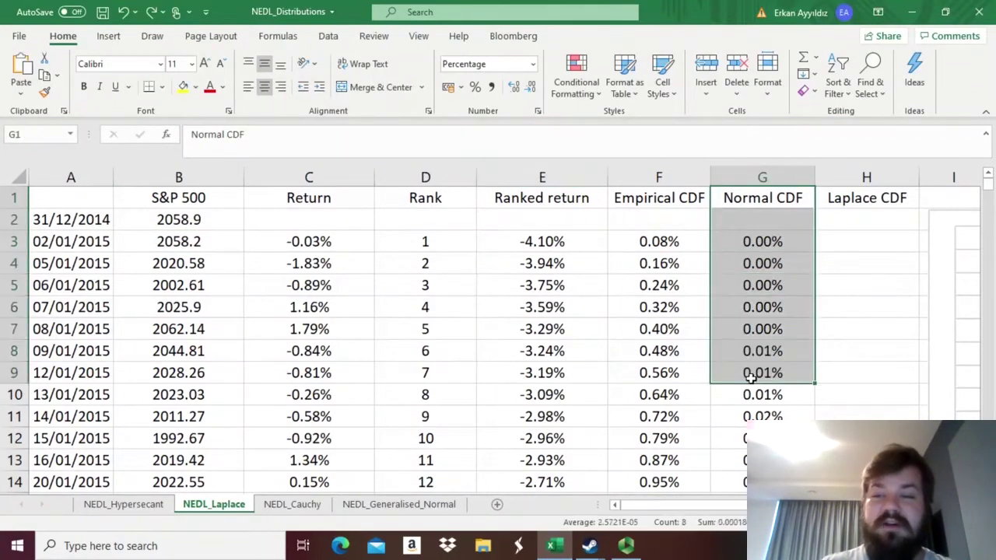
{"action": "left_click", "coordinate": [761, 243]}
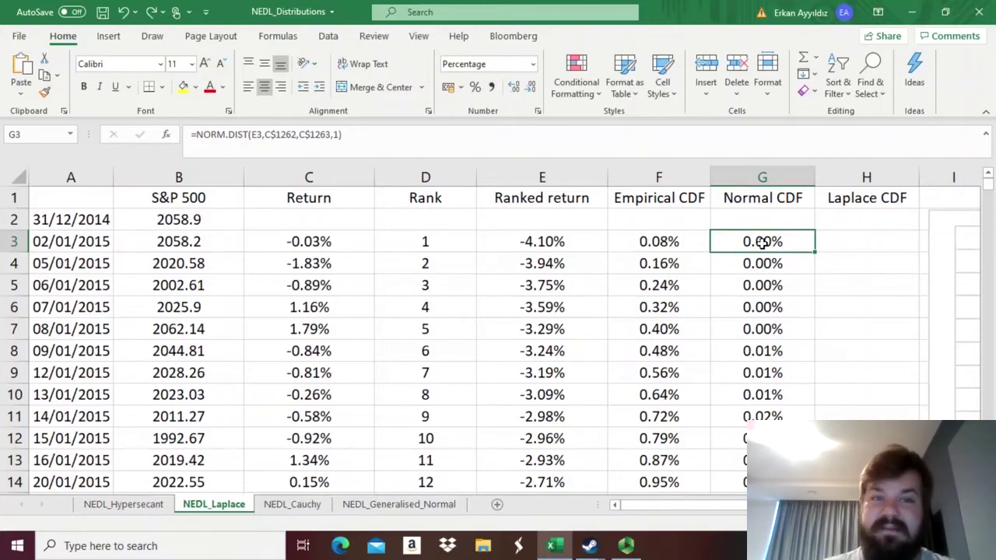
{"action": "left_click", "coordinate": [327, 247]}
{"action": "key", "text": "ctrl+Down"}
{"action": "left_click", "coordinate": [327, 245]}
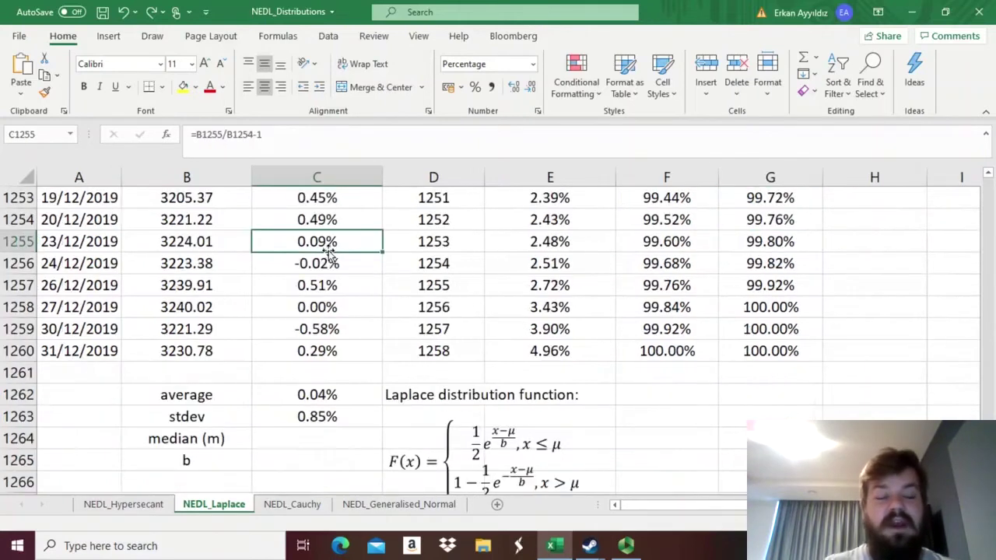
{"action": "key", "text": "ctrl+Down"}
{"action": "key", "text": "ctrl+Down"}
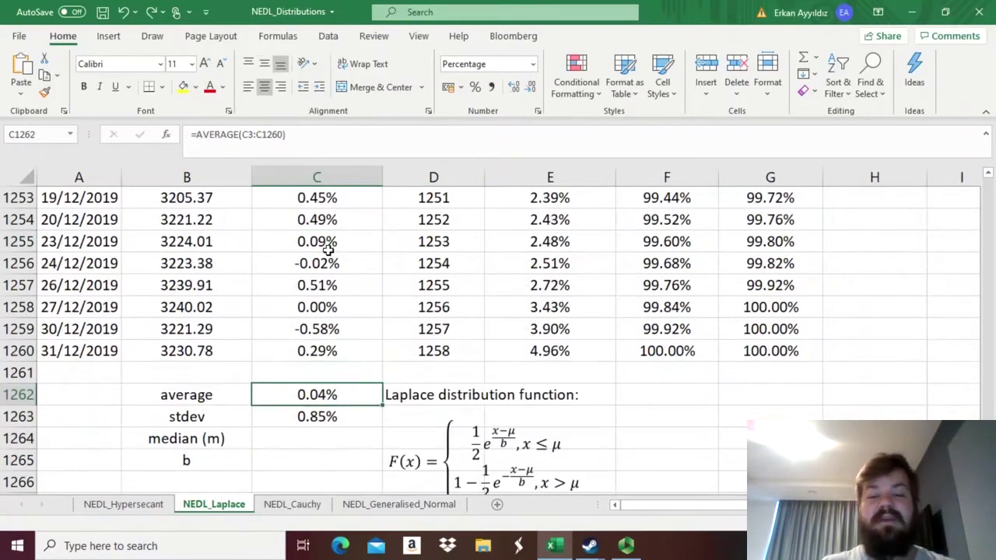
{"action": "key", "text": "Down"}
{"action": "key", "text": "Down"}
{"action": "key", "text": "Down"}
{"action": "key", "text": "Down"}
{"action": "key", "text": "Down"}
{"action": "key", "text": "Down"}
{"action": "key", "text": "Down"}
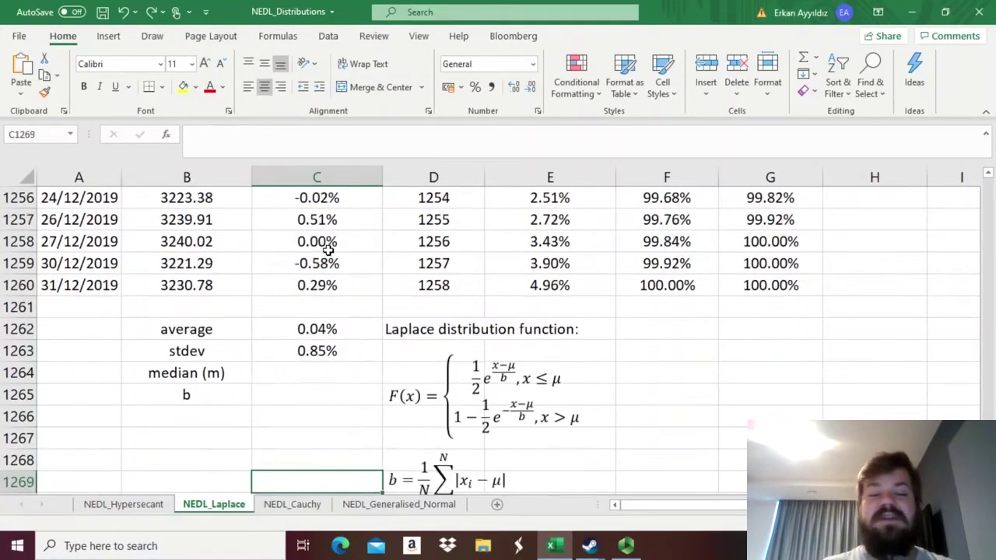
{"action": "key", "text": "Down"}
{"action": "key", "text": "Down"}
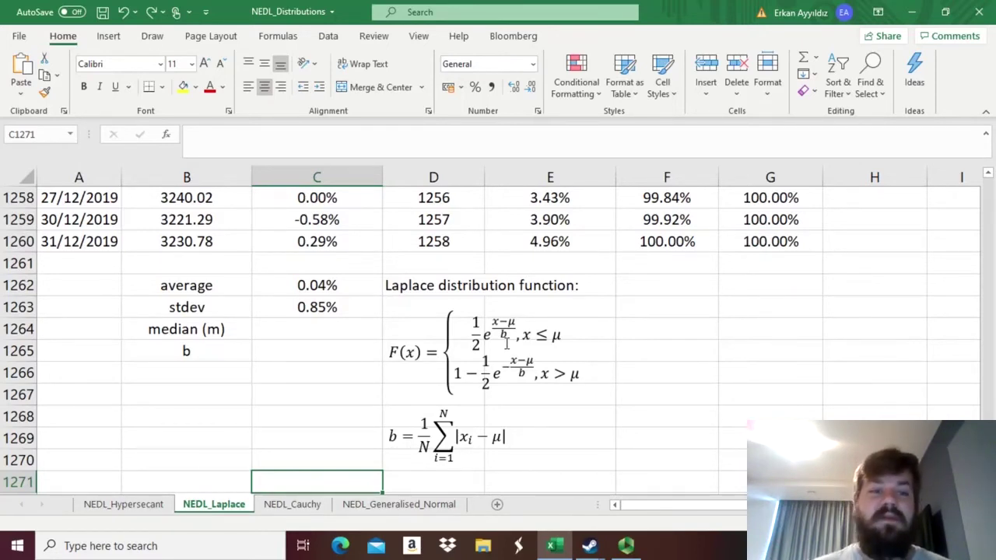
{"action": "left_click", "coordinate": [303, 282]}
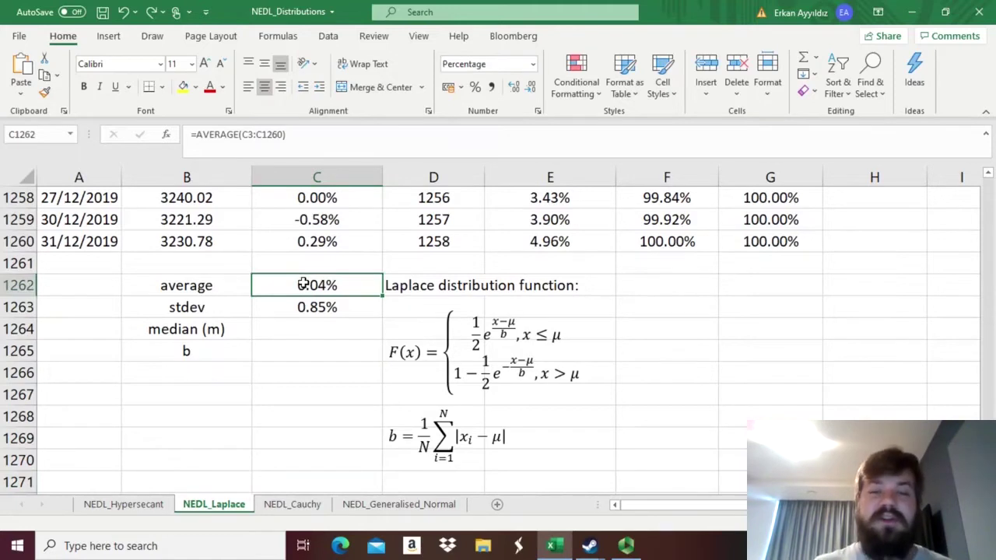
{"action": "left_click", "coordinate": [304, 308]}
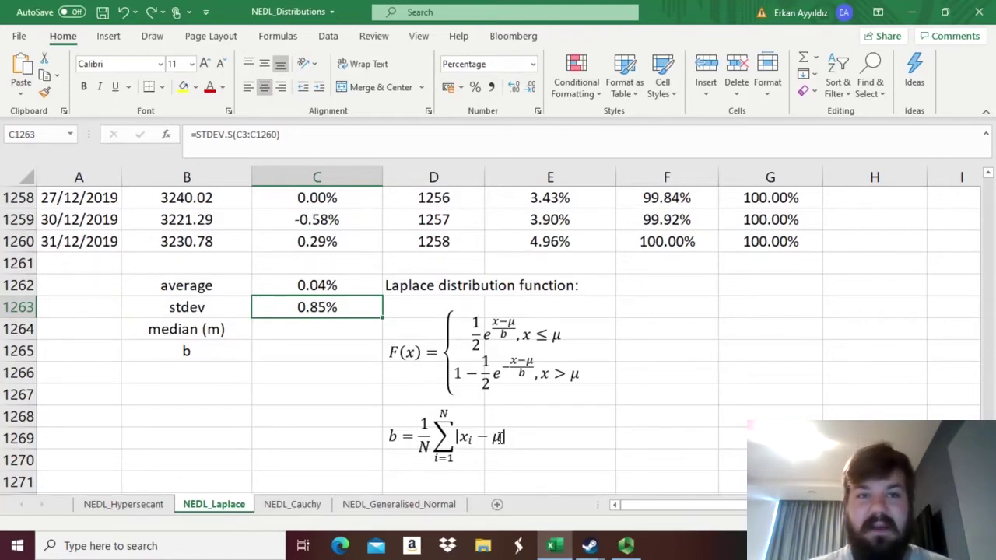
Enter a =MEDIAN formula over all returns in the median (m) cell, giving 0.05%.
{"action": "left_click", "coordinate": [289, 334]}
{"action": "type", "text": "=MEDIAN("}
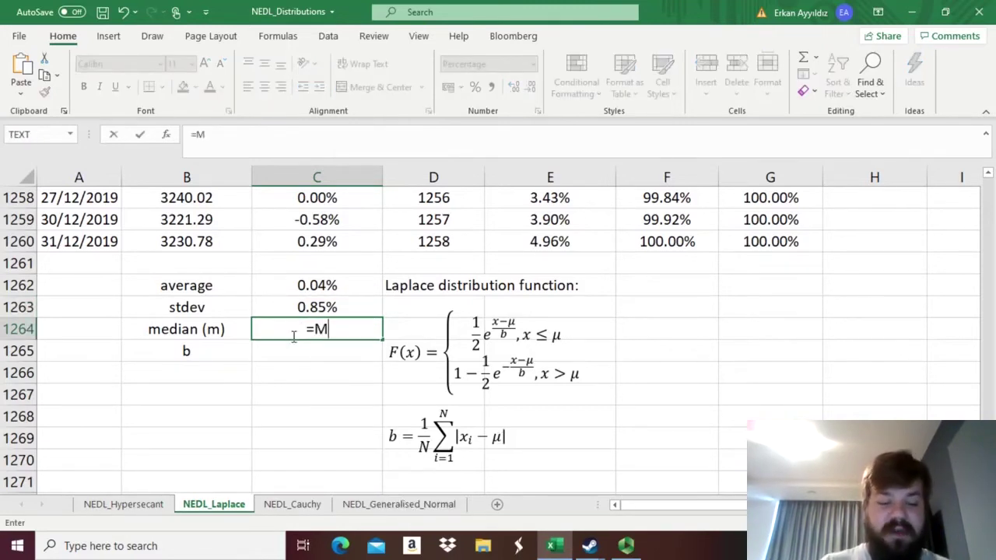
{"action": "left_click", "coordinate": [334, 242]}
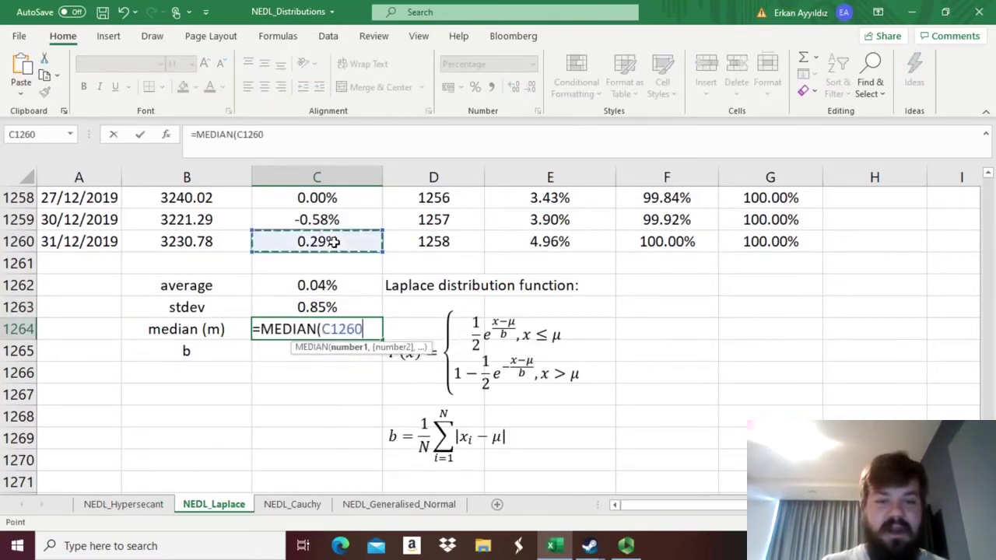
{"action": "key", "text": "ctrl+shift+Up"}
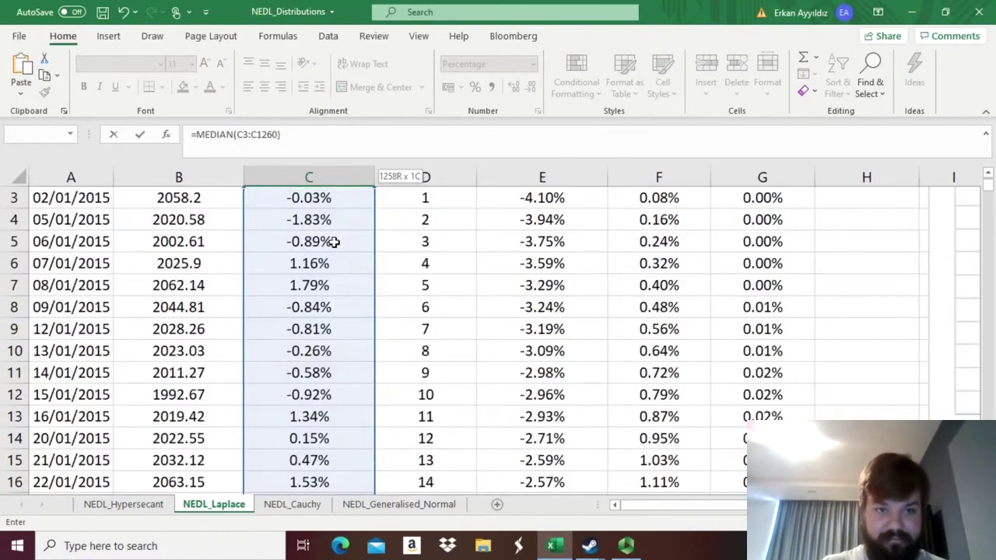
{"action": "key", "text": "Return"}
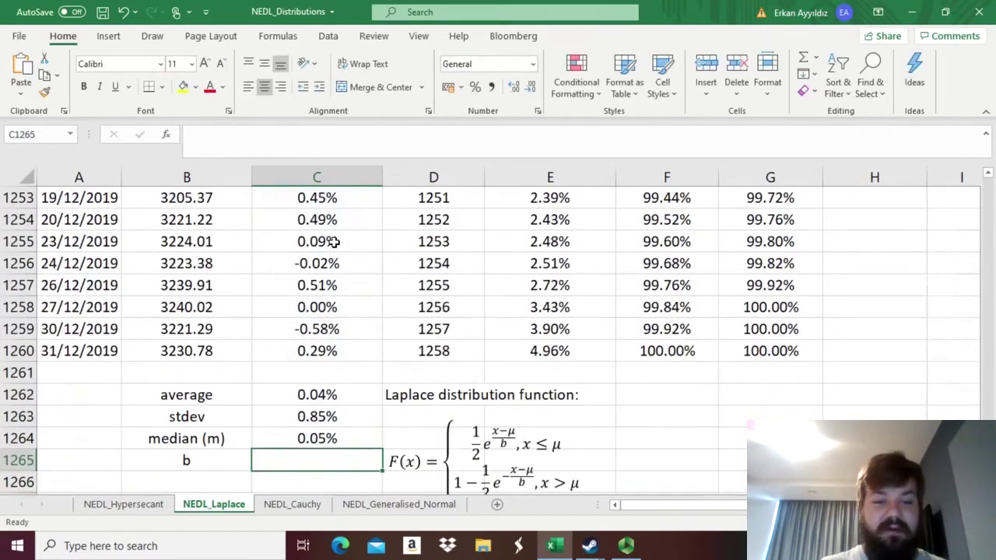
{"action": "key", "text": "Up"}
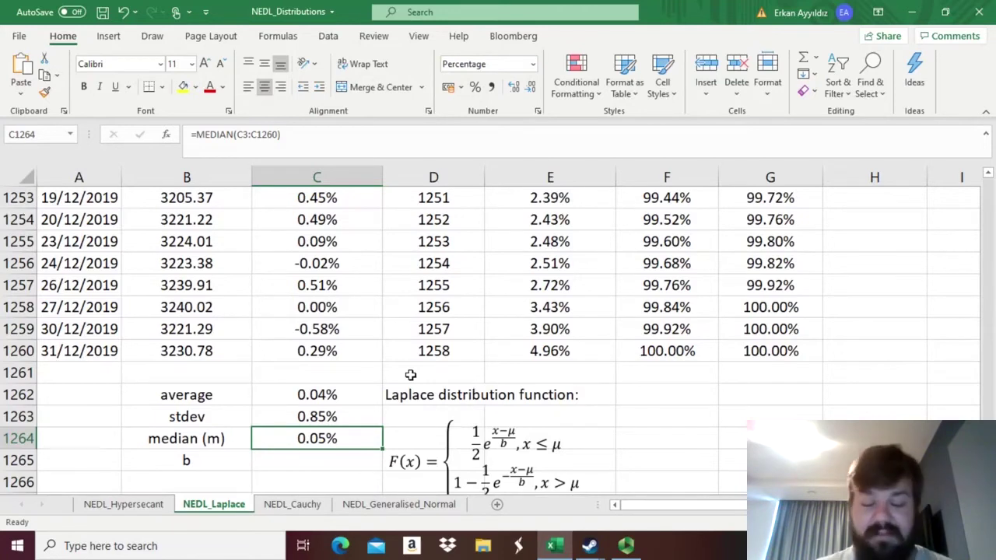
Compare the 0.04% average with the median and move to an empty cell below the formulas.
{"action": "left_click", "coordinate": [319, 394], "text": "ctrl"}
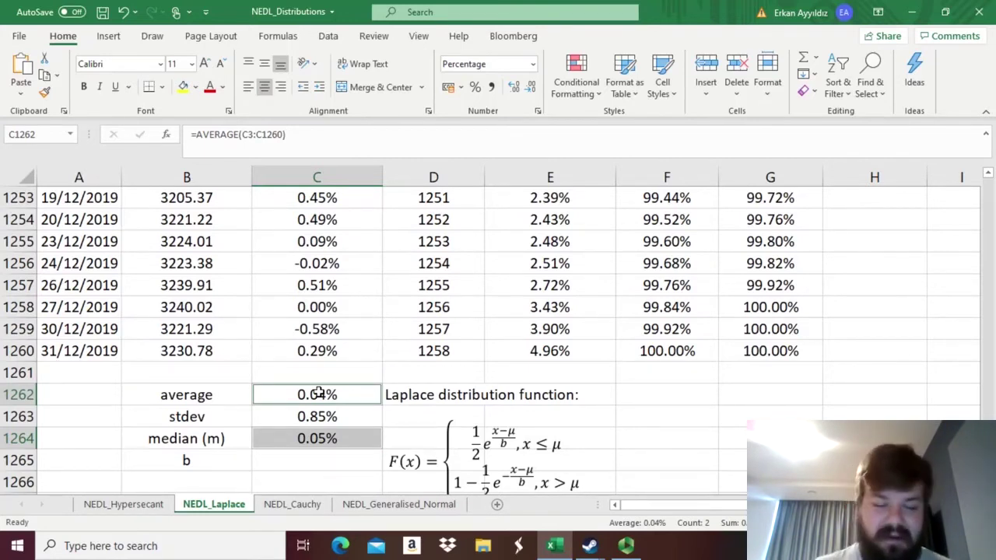
{"action": "key", "text": "Down"}
{"action": "key", "text": "Down"}
{"action": "key", "text": "Down"}
{"action": "key", "text": "Down"}
{"action": "key", "text": "Down"}
{"action": "key", "text": "Down"}
{"action": "key", "text": "Down"}
{"action": "key", "text": "Down"}
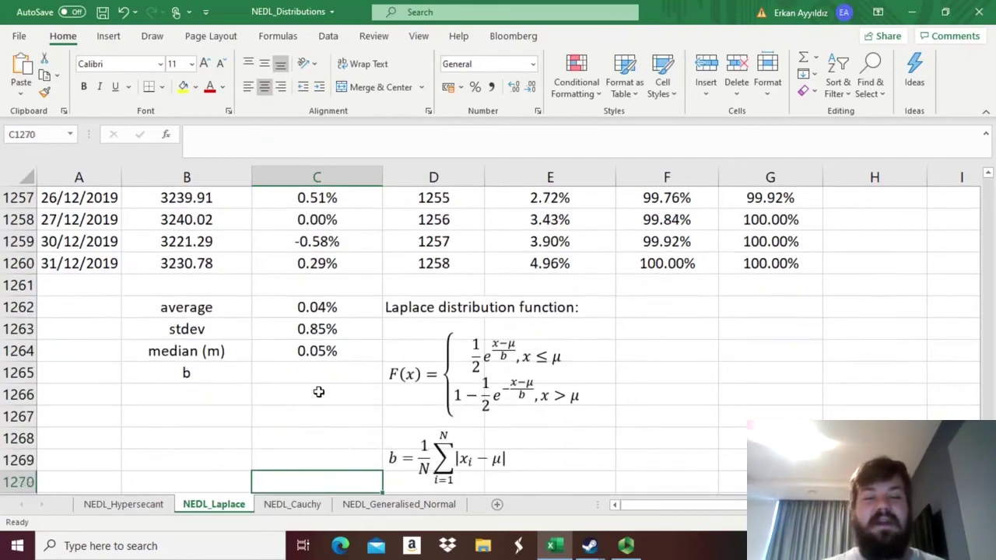
{"action": "key", "text": "Up"}
{"action": "key", "text": "Up"}
{"action": "key", "text": "Up"}
{"action": "key", "text": "Up"}
{"action": "key", "text": "Up"}
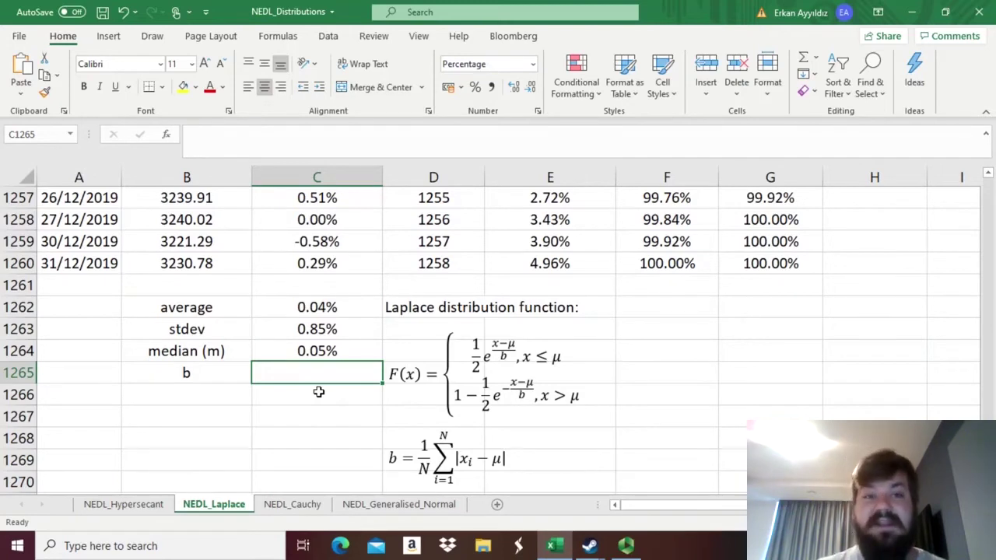
{"action": "key", "text": "Right"}
{"action": "key", "text": "Down"}
{"action": "key", "text": "Down"}
{"action": "key", "text": "Down"}
{"action": "key", "text": "Down"}
{"action": "key", "text": "Down"}
{"action": "key", "text": "Down"}
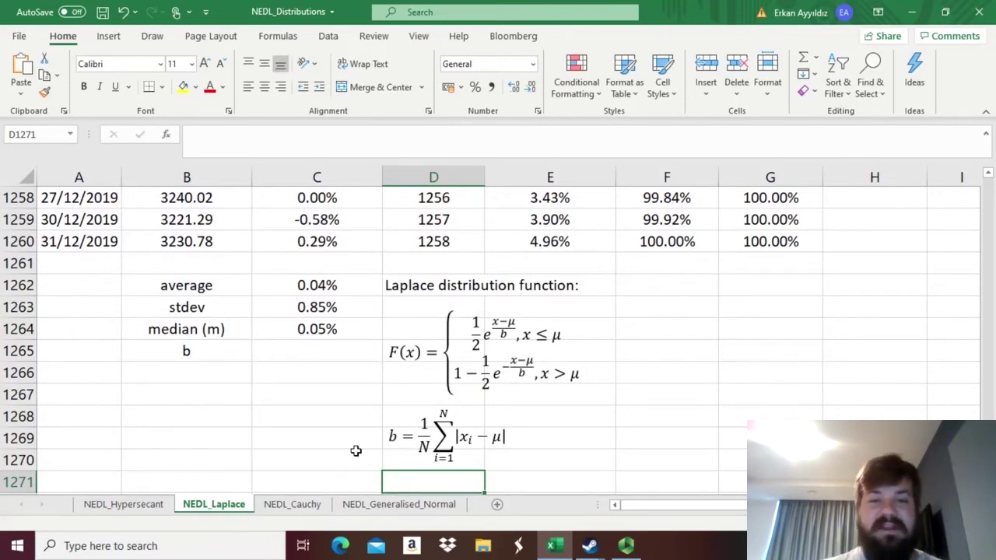
Insert a new column D between Return and Rank, headed 'Absolute deviation'.
{"action": "right_click", "coordinate": [450, 177]}
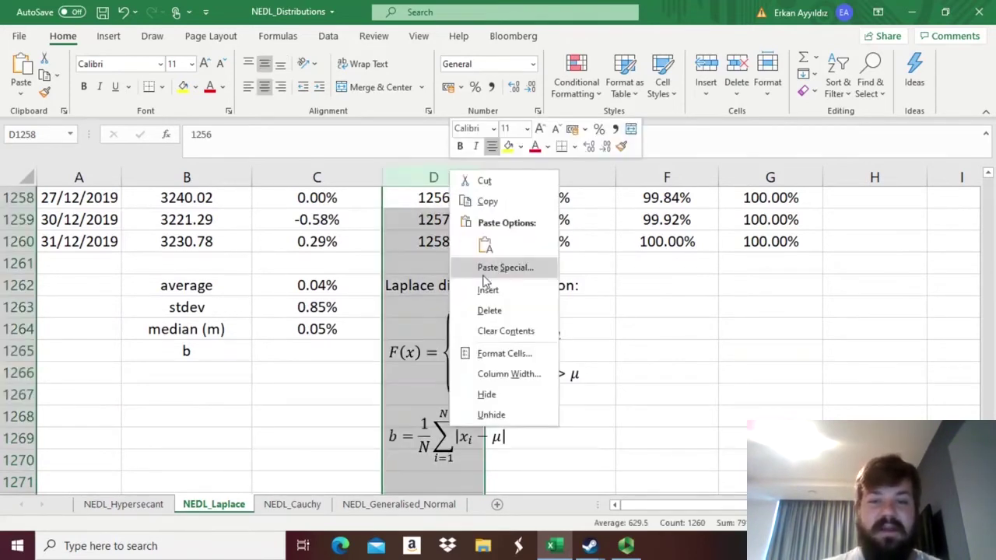
{"action": "left_click", "coordinate": [485, 288]}
{"action": "left_click", "coordinate": [420, 270]}
{"action": "key", "text": "ctrl+Up"}
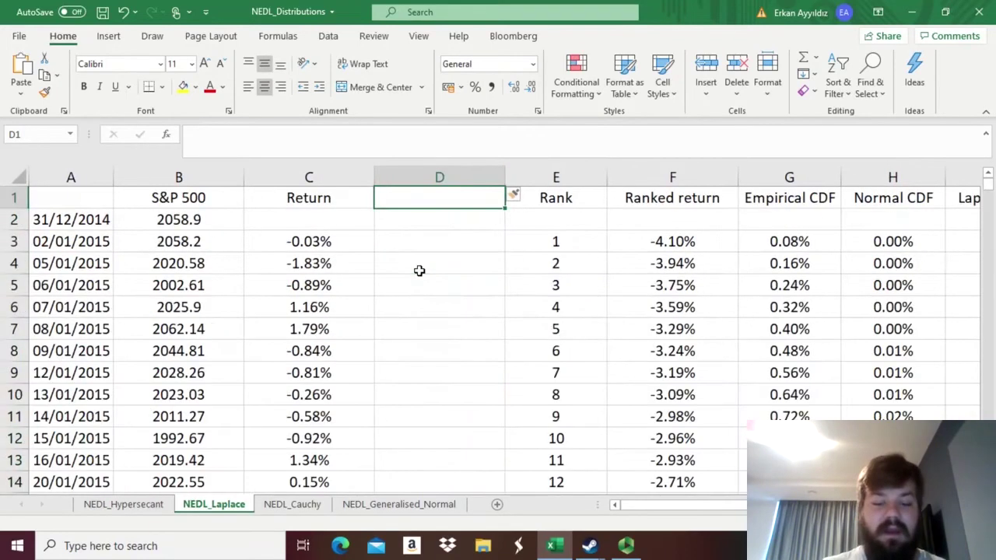
{"action": "type", "text": "Absolut"}
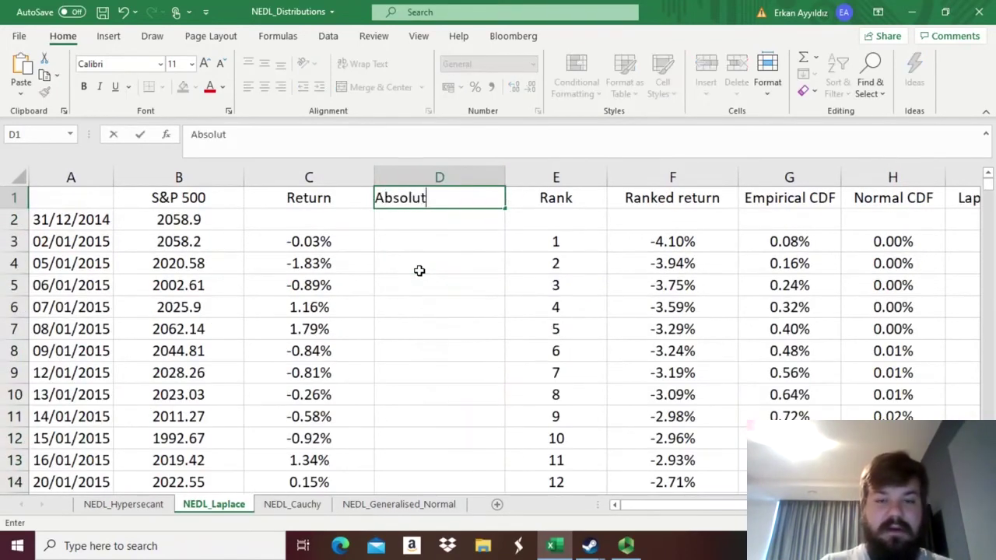
{"action": "type", "text": "e deviation"}
{"action": "key", "text": "Return"}
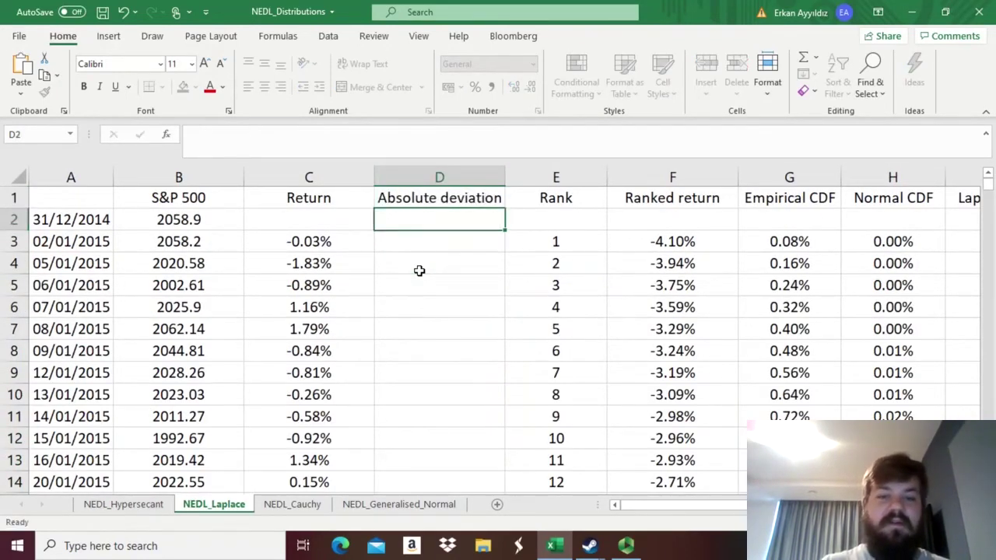
{"action": "key", "text": "Down"}
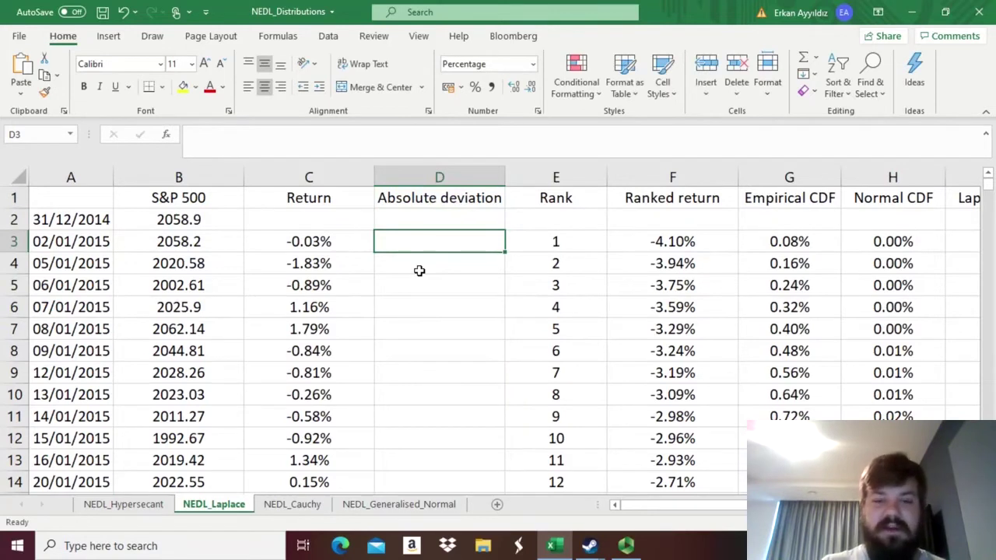
Enter =ABS(C3-C$1264) in D3 for the first return's deviation from the median.
{"action": "type", "text": "=ABS("}
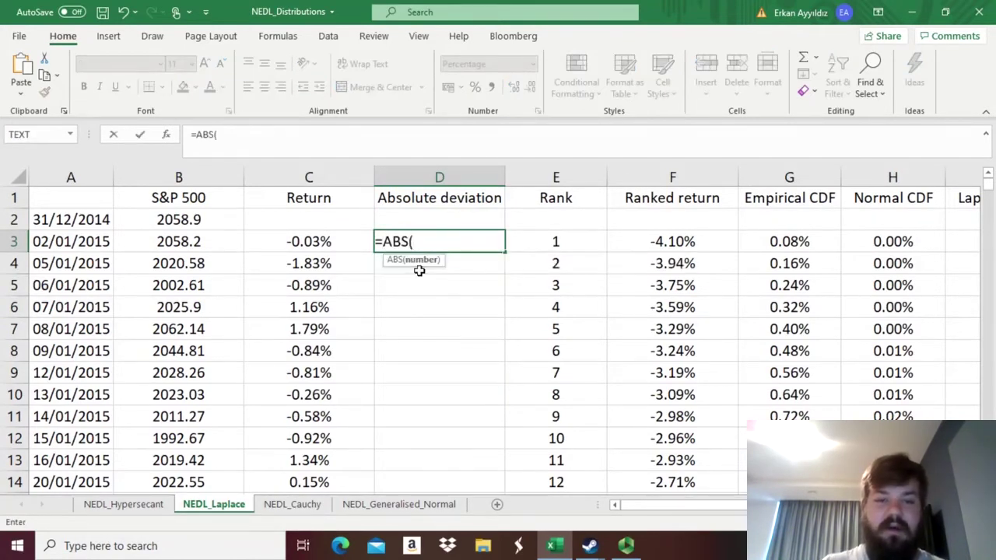
{"action": "key", "text": "Left"}
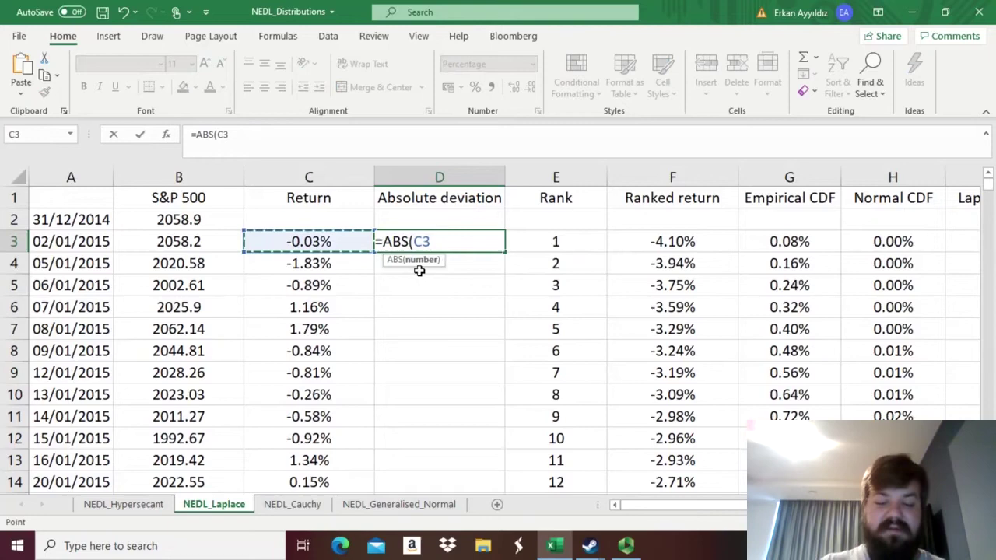
{"action": "type", "text": "-"}
{"action": "left_click", "coordinate": [299, 282]}
{"action": "key", "text": "ctrl+Down"}
{"action": "key", "text": "ctrl+Down"}
{"action": "key", "text": "ctrl+Down"}
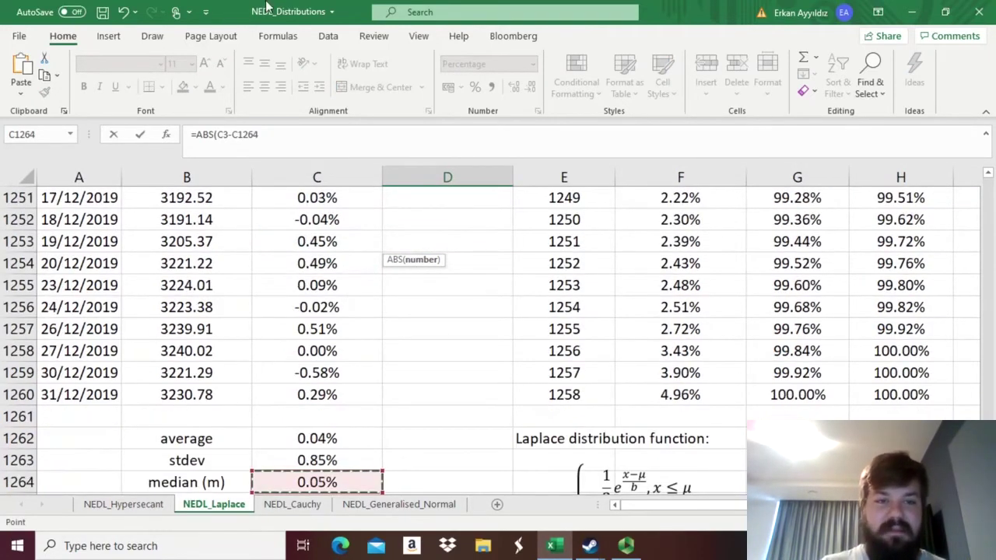
{"action": "left_click", "coordinate": [240, 134]}
{"action": "type", "text": "$1264"}
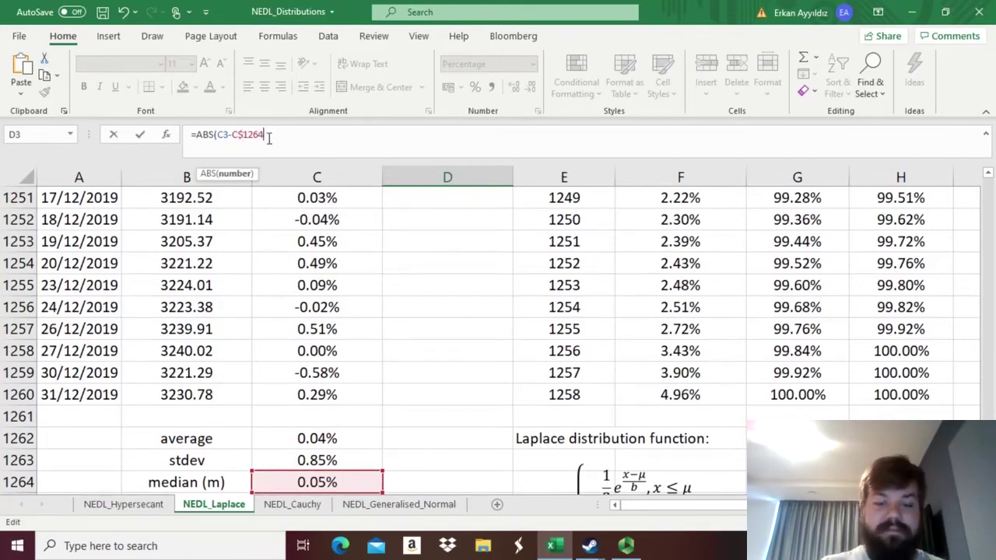
{"action": "type", "text": ")"}
{"action": "key", "text": "Return"}
{"action": "key", "text": "Up"}
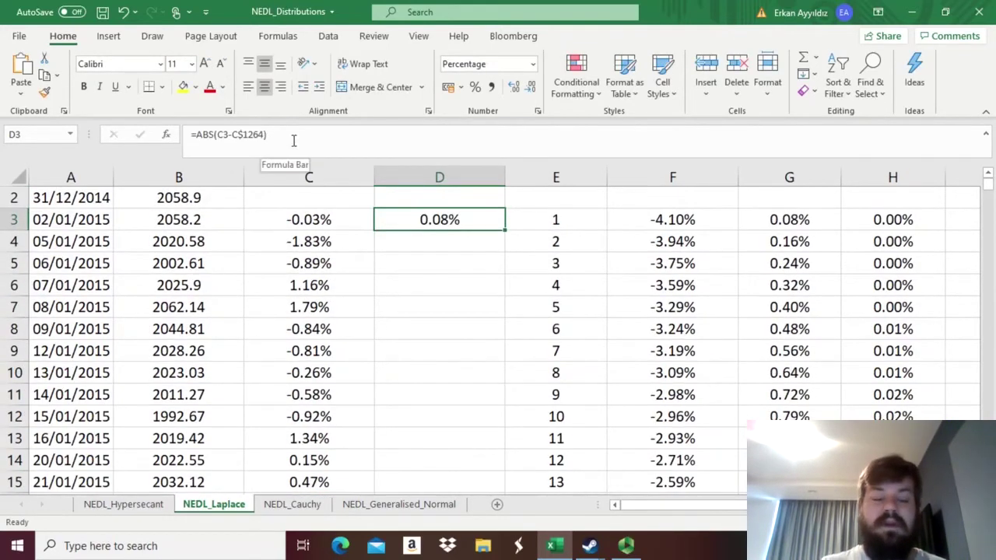
Fill the deviation formula down to row 1260 and return to the median cell.
{"action": "double_click", "coordinate": [504, 229]}
{"action": "left_click", "coordinate": [227, 258]}
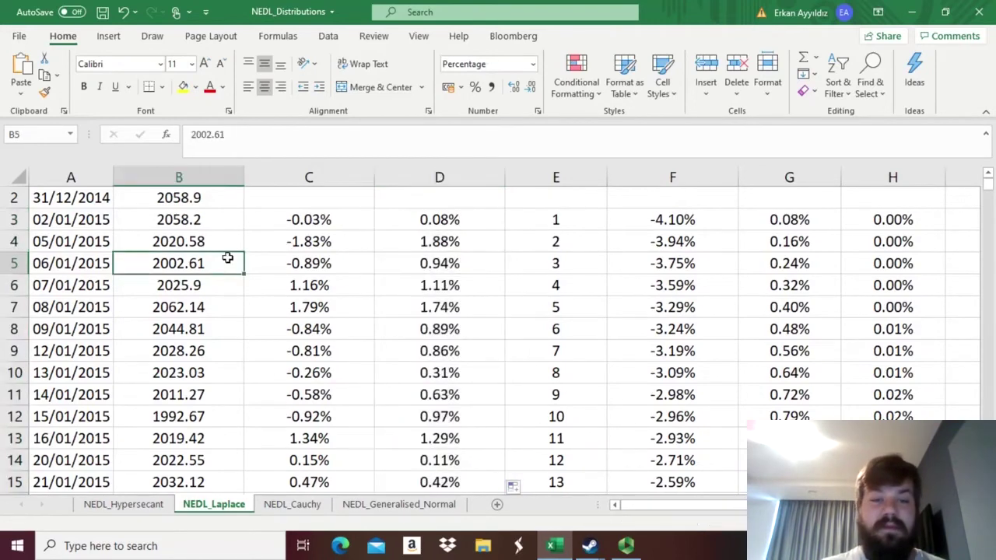
{"action": "key", "text": "Right"}
{"action": "key", "text": "ctrl+Down"}
{"action": "key", "text": "Down"}
{"action": "key", "text": "Down"}
{"action": "key", "text": "Down"}
{"action": "key", "text": "Down"}
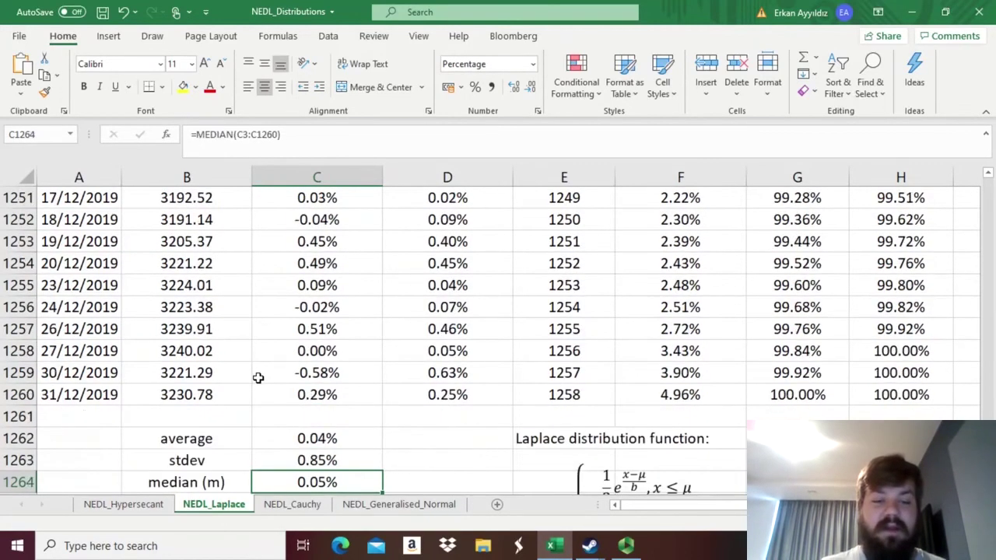
{"action": "key", "text": "ctrl+Down"}
{"action": "key", "text": "ctrl+Up"}
Enter =AVERAGE(D3:D1260) in C1265 as b, giving 0.58%.
{"action": "key", "text": "Down"}
{"action": "type", "text": "="}
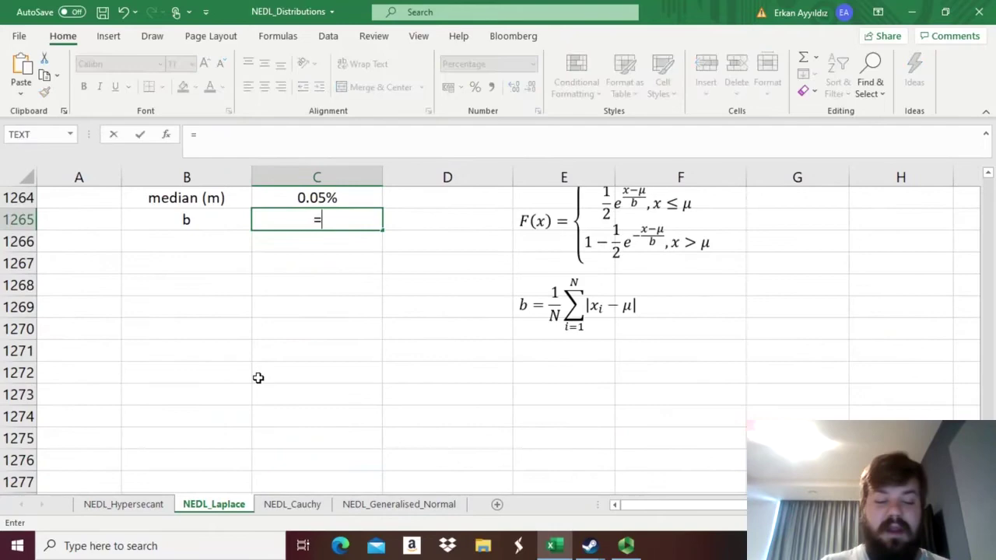
{"action": "type", "text": "AVERAGE("}
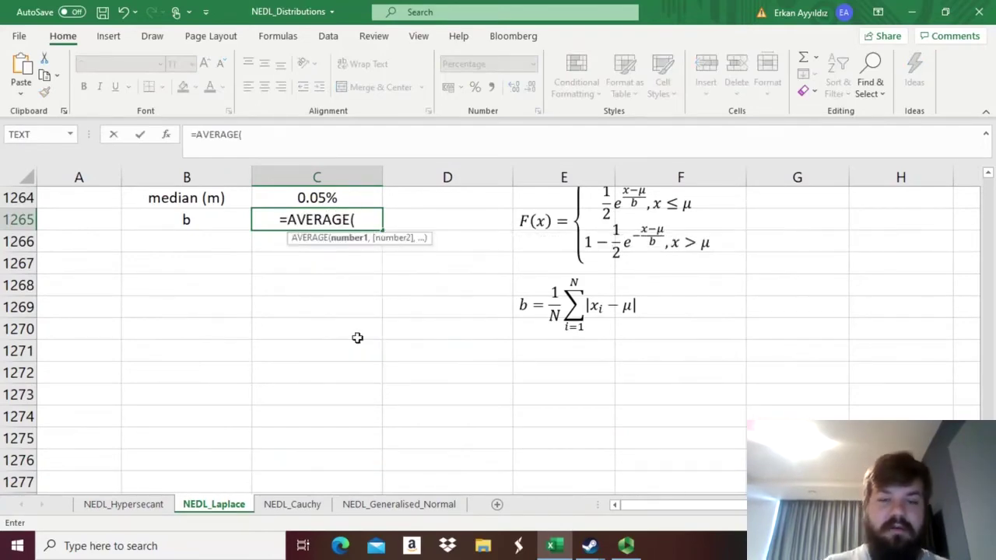
{"action": "left_click", "coordinate": [432, 302]}
{"action": "key", "text": "ctrl+Up"}
{"action": "key", "text": "ctrl+shift+Up"}
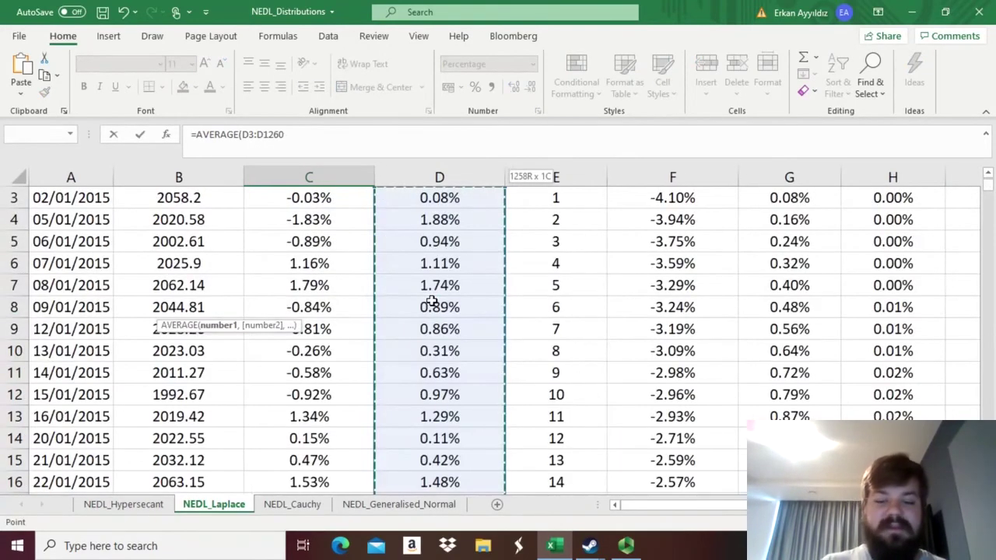
{"action": "type", "text": ")"}
{"action": "key", "text": "ctrl+Return"}
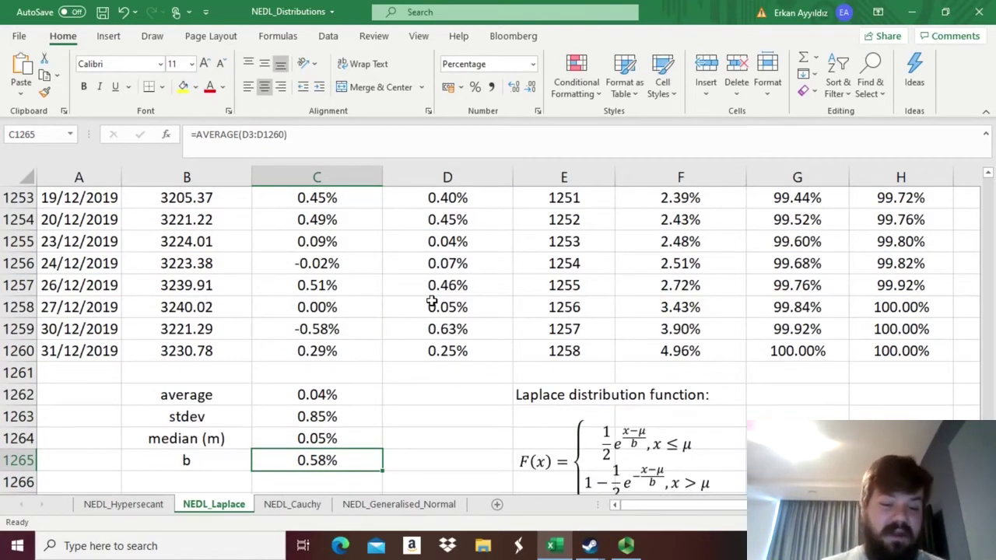
{"action": "key", "text": "Up"}
{"action": "key", "text": "Up"}
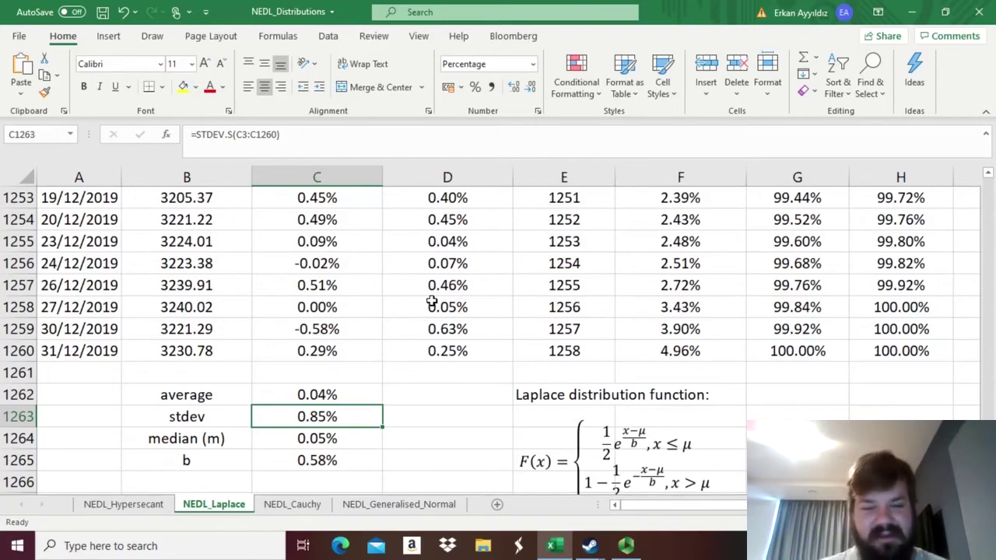
{"action": "key", "text": "Right"}
{"action": "key", "text": "Down"}
{"action": "key", "text": "Down"}
{"action": "key", "text": "Down"}
{"action": "key", "text": "Down"}
{"action": "key", "text": "Down"}
{"action": "key", "text": "Down"}
{"action": "key", "text": "Down"}
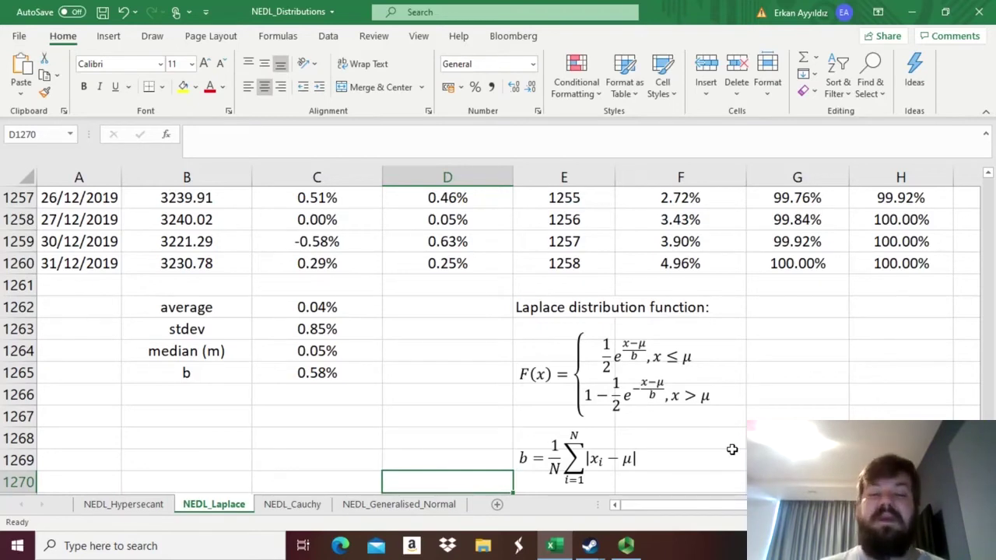
Inspect the ranked return and Normal CDF formulas, then move up to the Laplace CDF heading.
{"action": "left_click", "coordinate": [689, 265]}
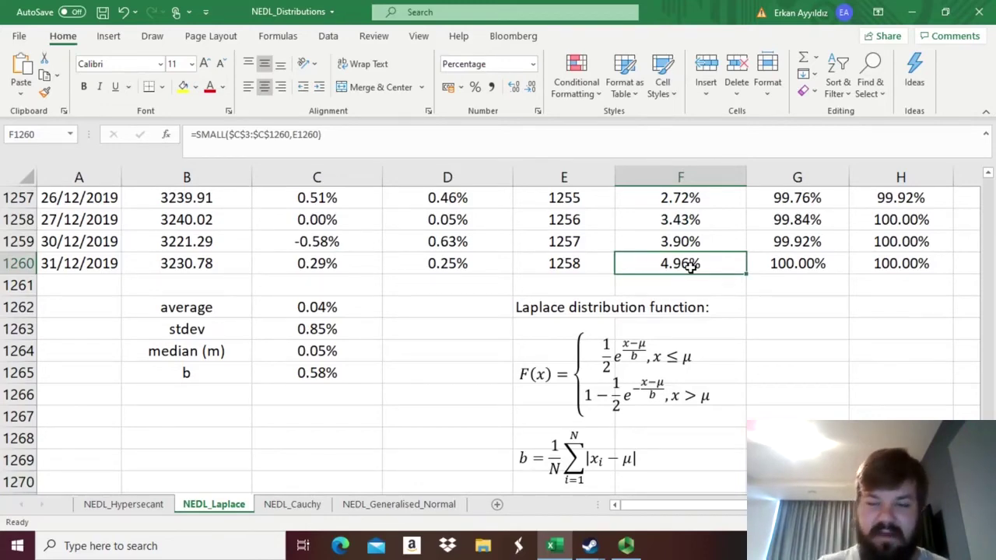
{"action": "key", "text": "Right"}
{"action": "key", "text": "Right"}
{"action": "key", "text": "Up"}
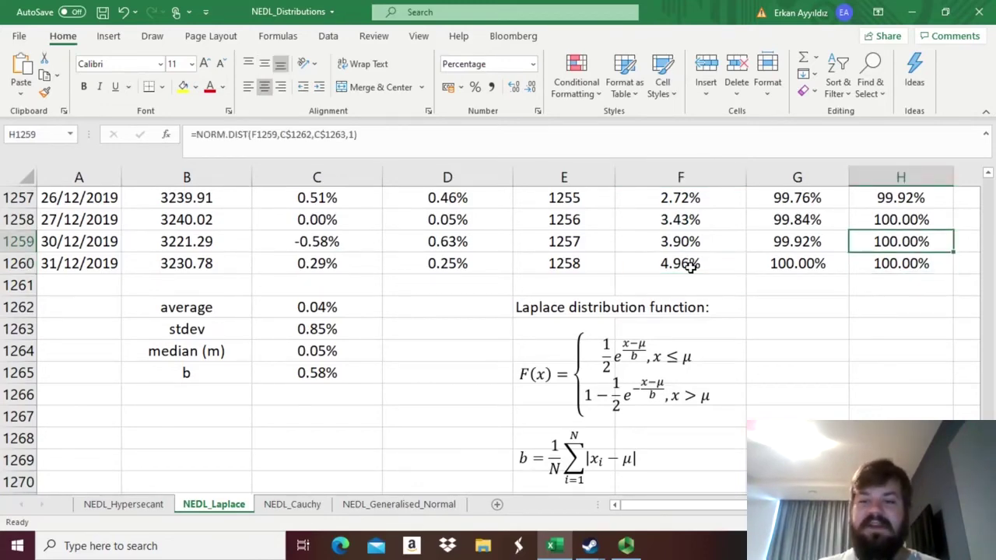
{"action": "key", "text": "ctrl+Up"}
{"action": "key", "text": "Right"}
{"action": "key", "text": "Up"}
{"action": "scroll", "coordinate": [690, 265], "scroll_direction": "up", "scroll_amount": 1}
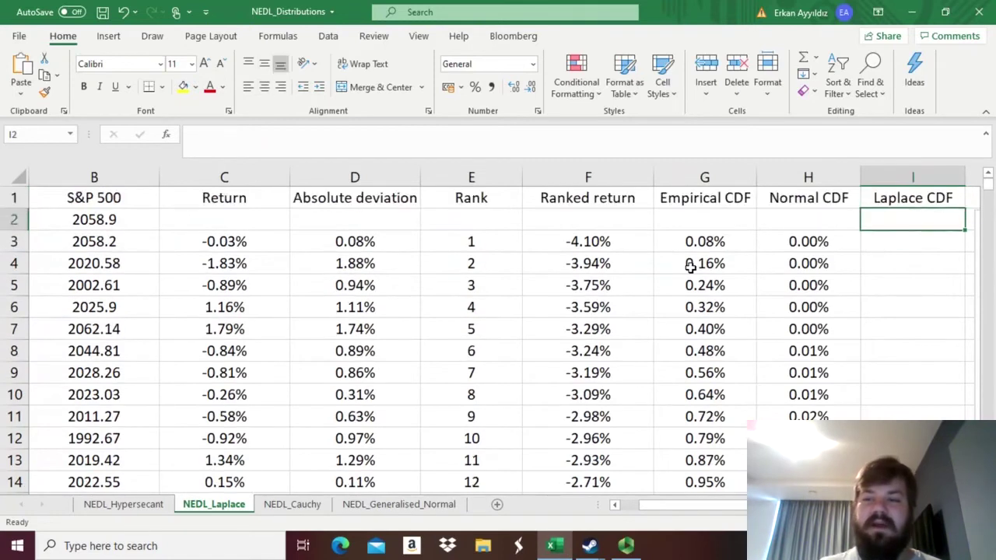
Start an =IF( formula in I3 that tests ranked return F3.
{"action": "key", "text": "Down"}
{"action": "type", "text": "=IF("}
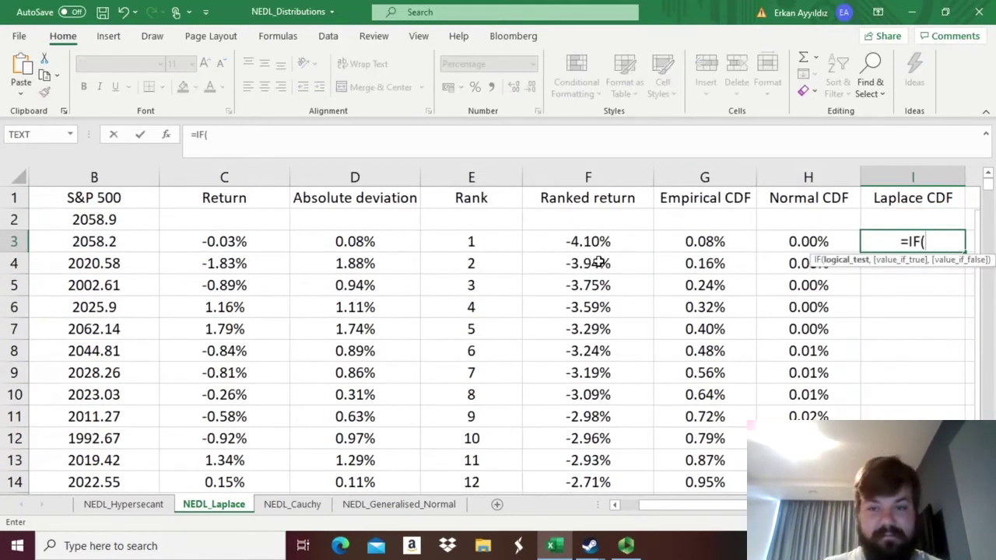
{"action": "left_click", "coordinate": [578, 242]}
{"action": "left_click", "coordinate": [253, 134]}
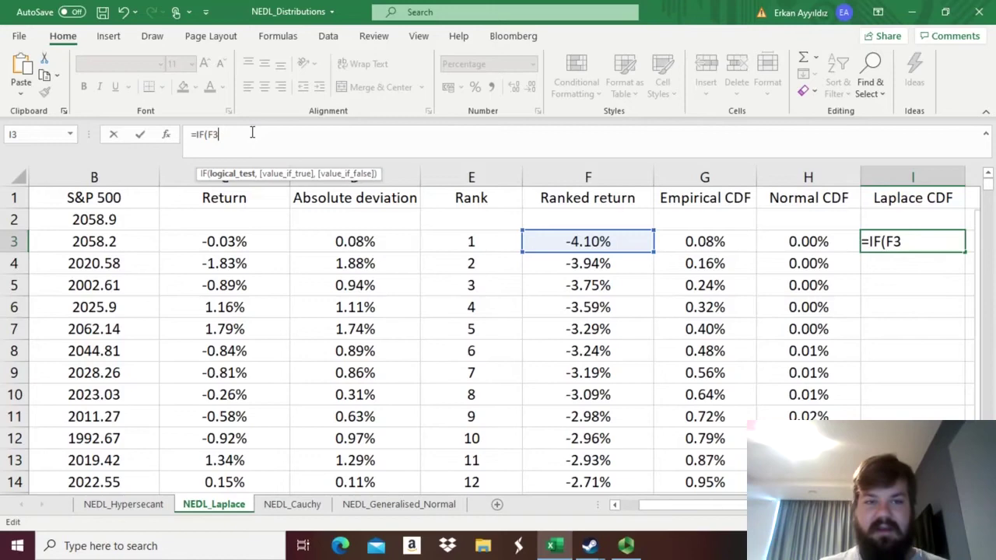
Complete the IF test as F3<=C$1264, comparing against the median.
{"action": "type", "text": "<="}
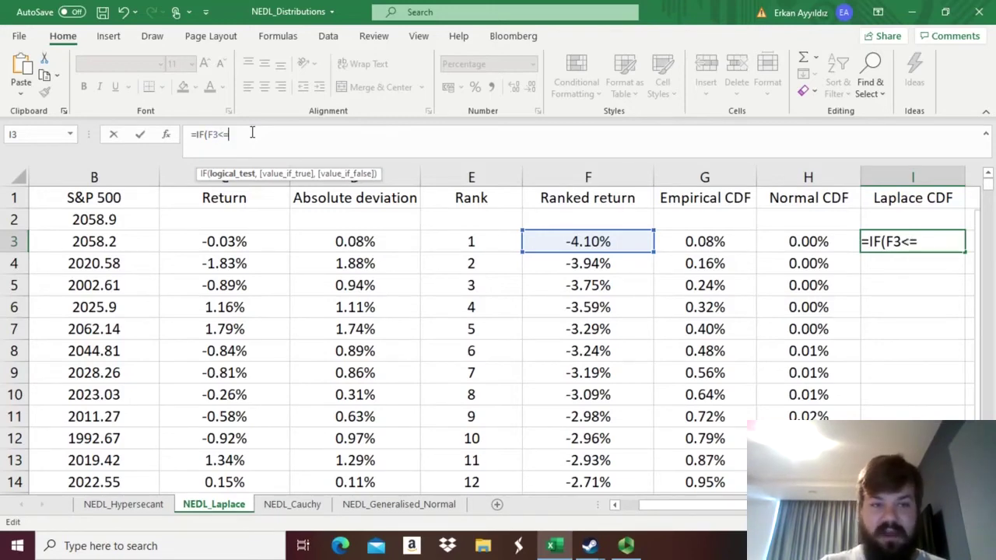
{"action": "left_click", "coordinate": [228, 241]}
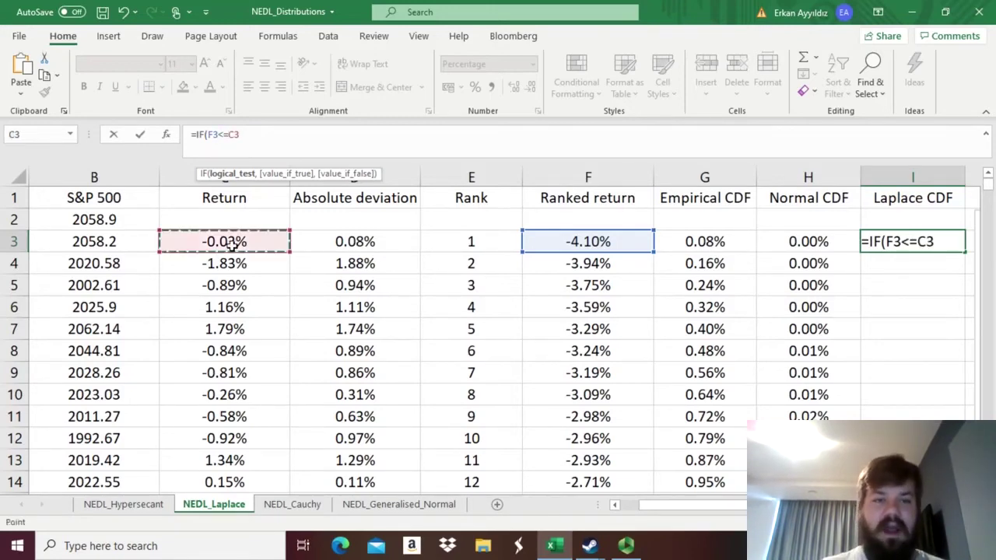
{"action": "key", "text": "ctrl+Down"}
{"action": "key", "text": "ctrl+Down"}
{"action": "key", "text": "Down"}
{"action": "key", "text": "Down"}
{"action": "key", "text": "Down"}
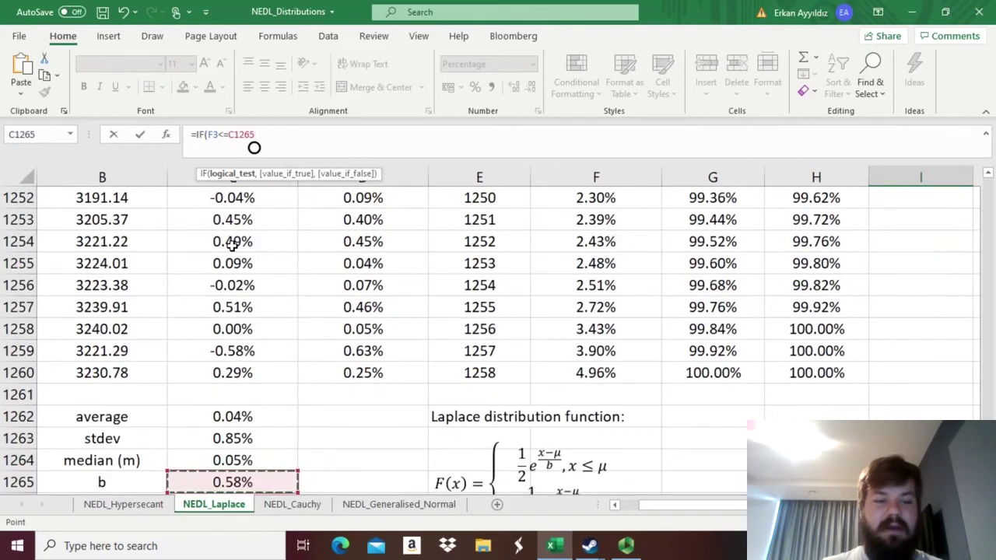
{"action": "key", "text": "Up"}
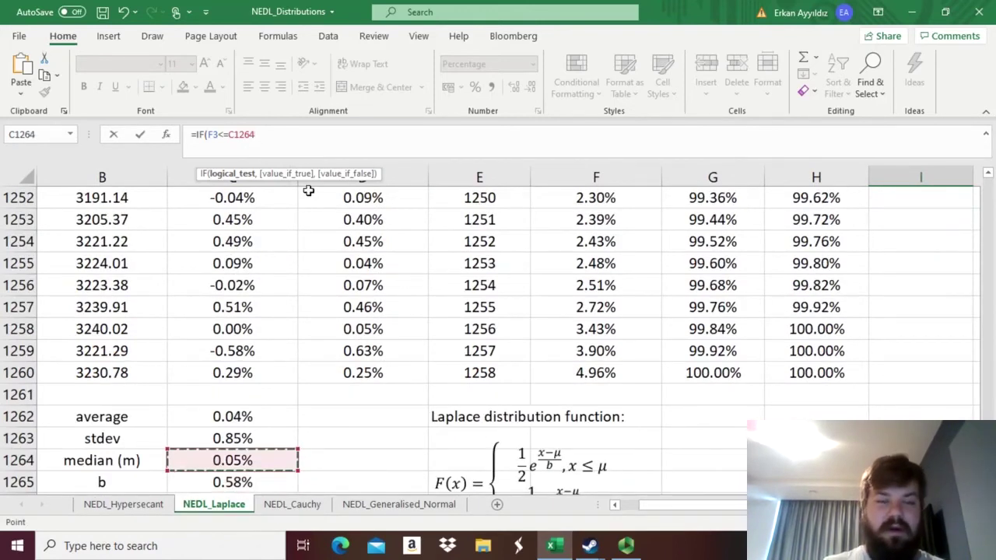
{"action": "left_click", "coordinate": [236, 134]}
{"action": "type", "text": "$"}
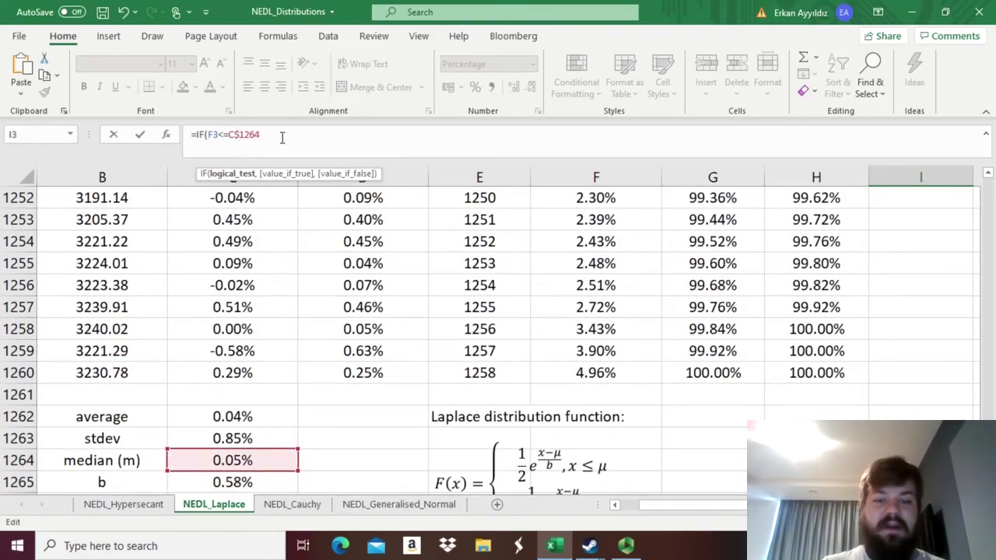
{"action": "left_click", "coordinate": [283, 137]}
Begin the lower branch as 1/2*EXP((F3-C$1264)/.
{"action": "type", "text": ","}
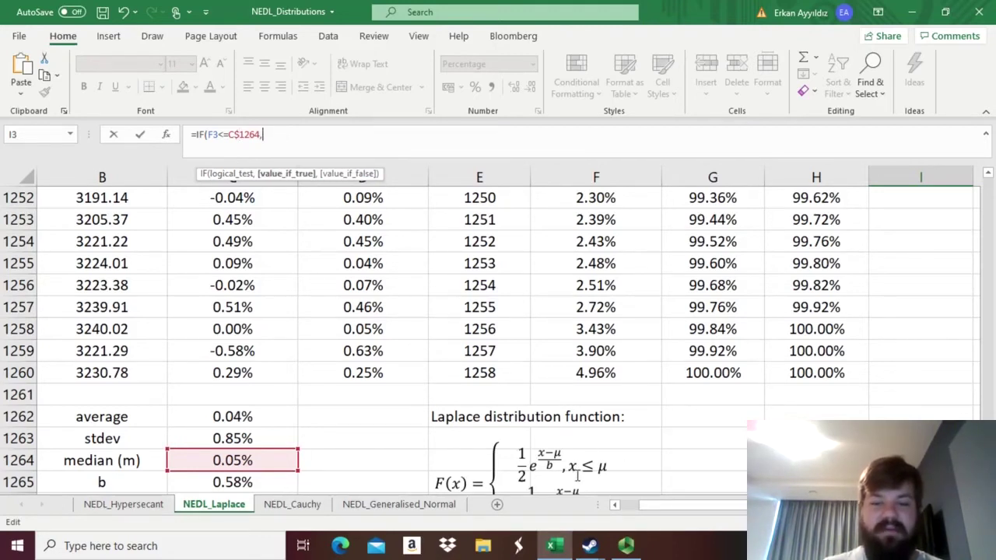
{"action": "type", "text": "1"}
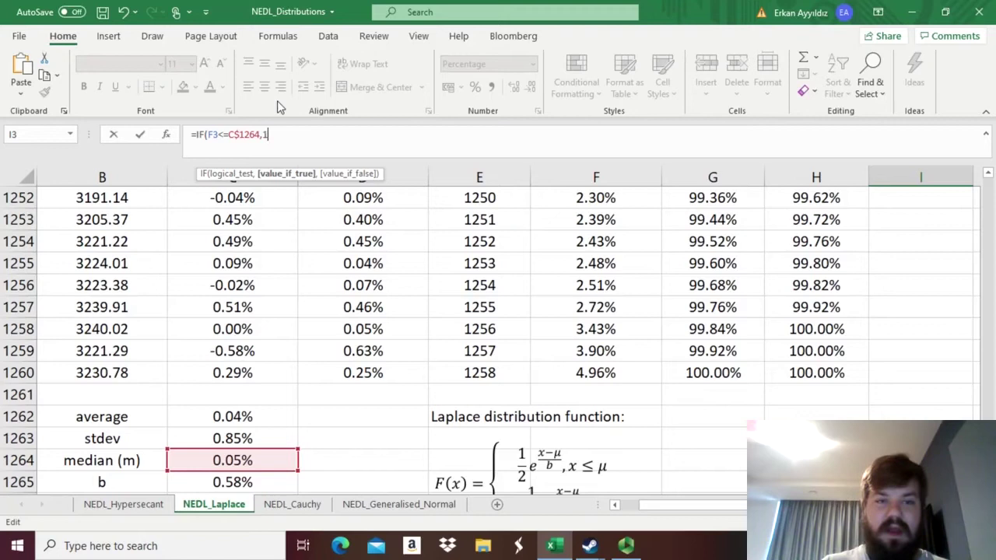
{"action": "type", "text": "/2*EXP(("}
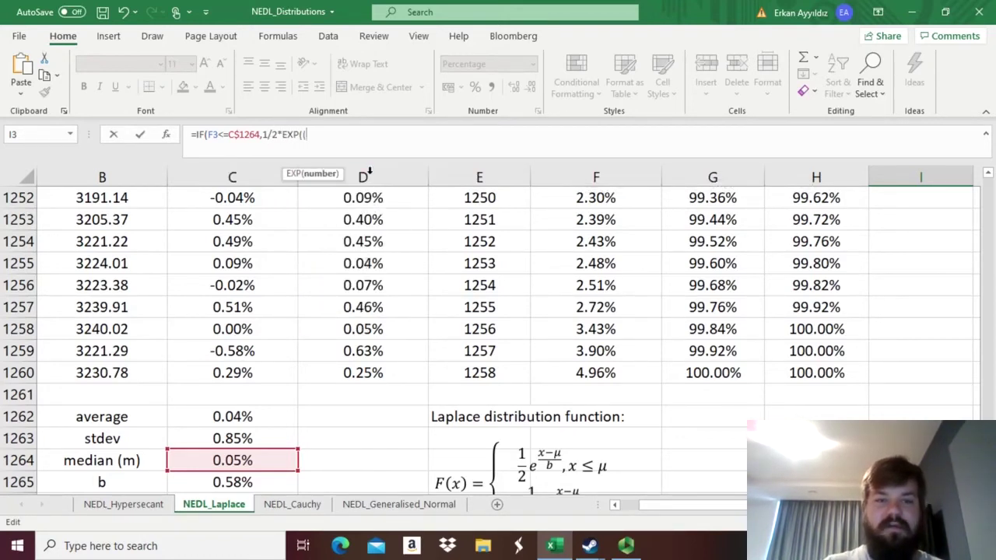
{"action": "left_click", "coordinate": [660, 285]}
{"action": "key", "text": "ctrl+Up"}
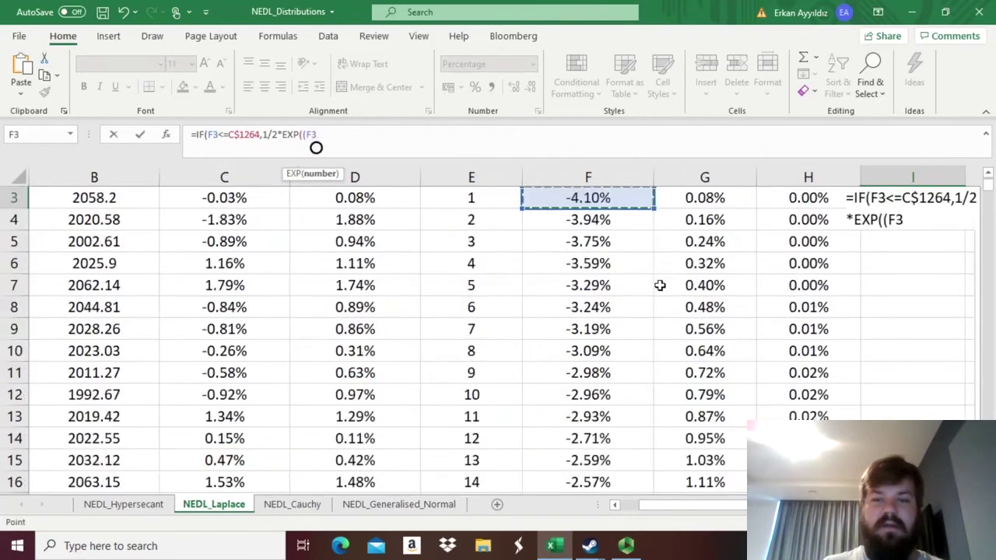
{"action": "type", "text": "-"}
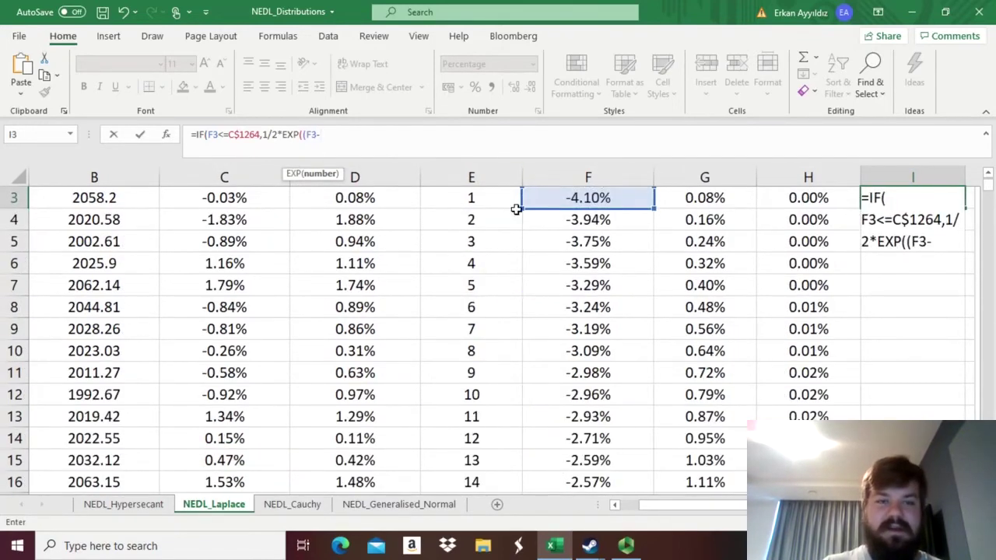
{"action": "left_click", "coordinate": [258, 309]}
{"action": "key", "text": "ctrl+Down"}
{"action": "key", "text": "ctrl+Down"}
{"action": "key", "text": "Down"}
{"action": "key", "text": "Down"}
{"action": "key", "text": "Down"}
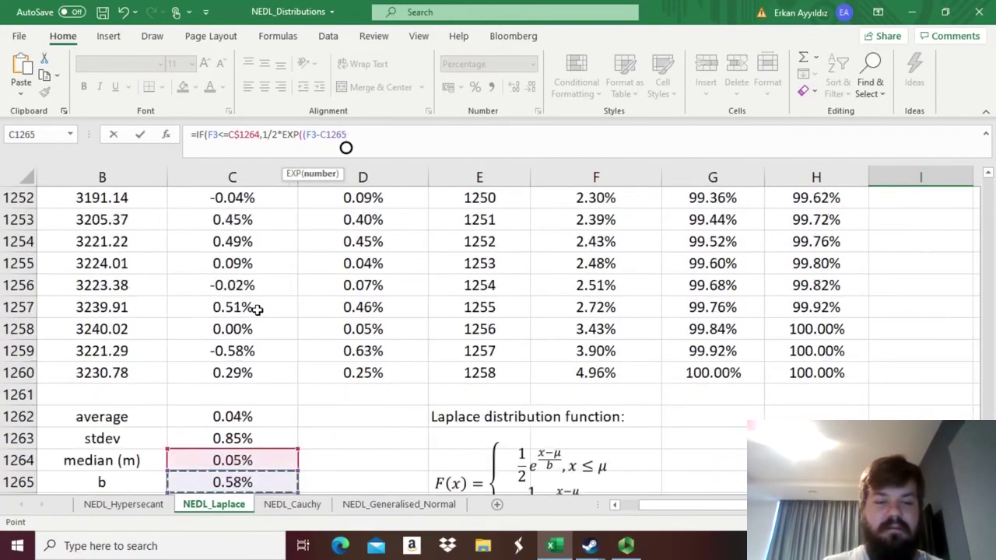
{"action": "key", "text": "Up"}
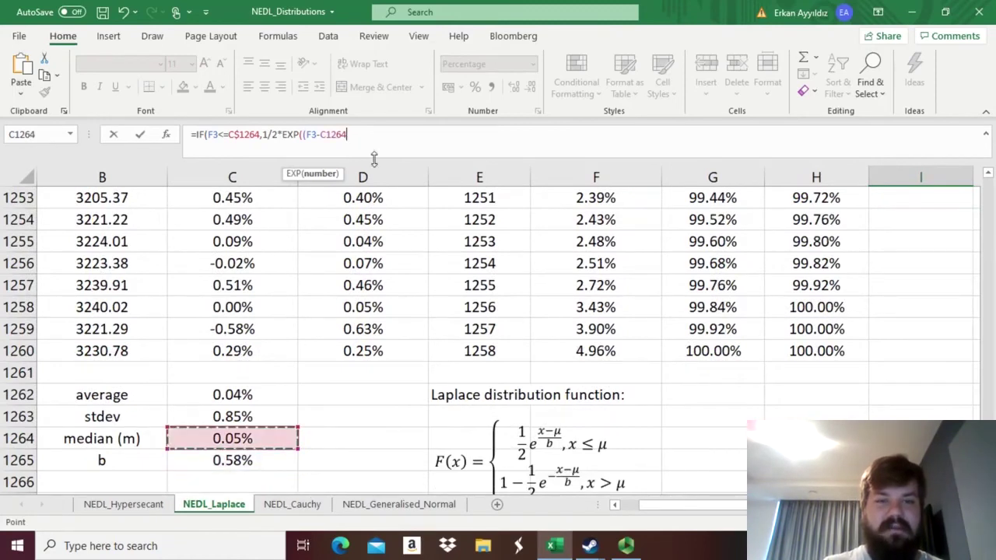
{"action": "left_click", "coordinate": [322, 135]}
{"action": "type", "text": "$"}
{"action": "left_click", "coordinate": [356, 135]}
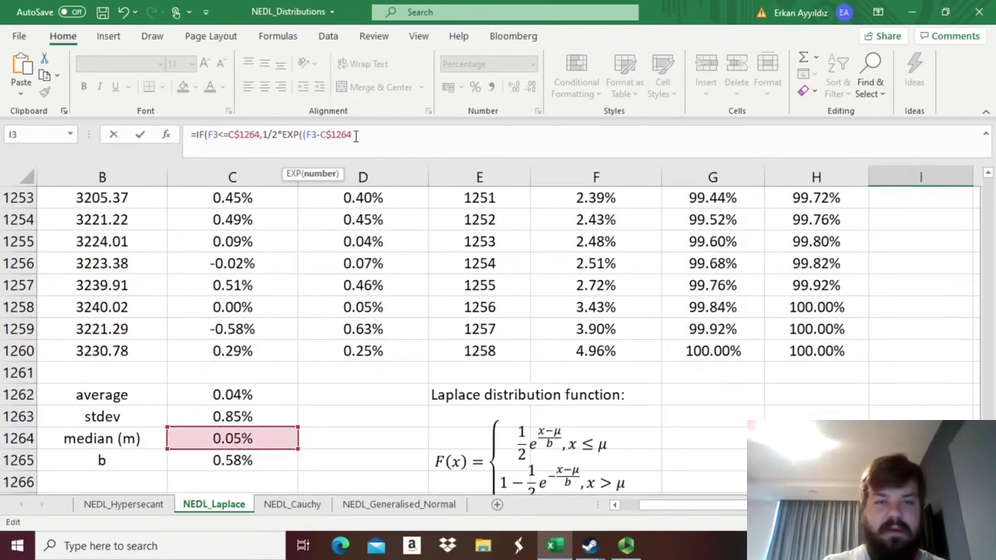
{"action": "type", "text": ")/"}
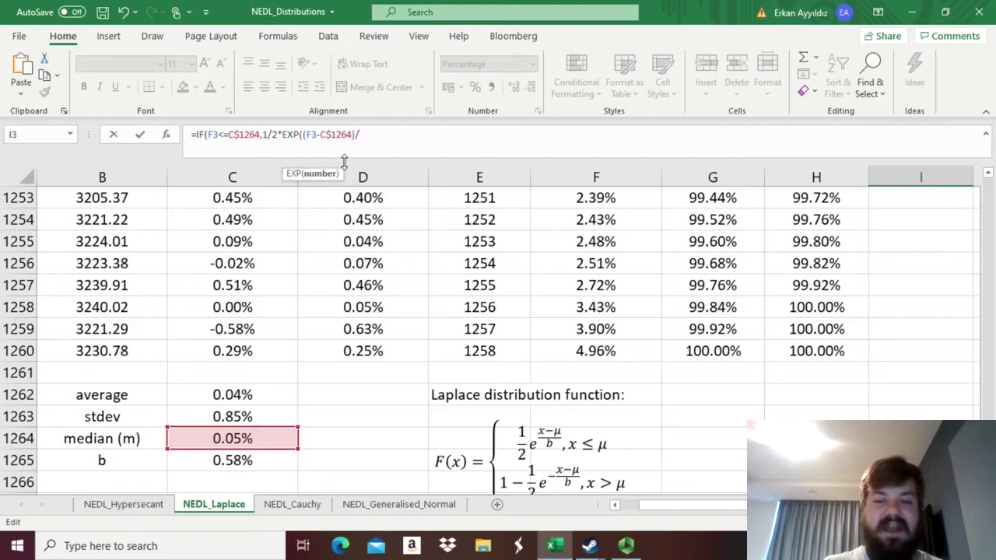
Divide the lower branch by C$1265 and close it with a comma.
{"action": "left_click", "coordinate": [218, 464]}
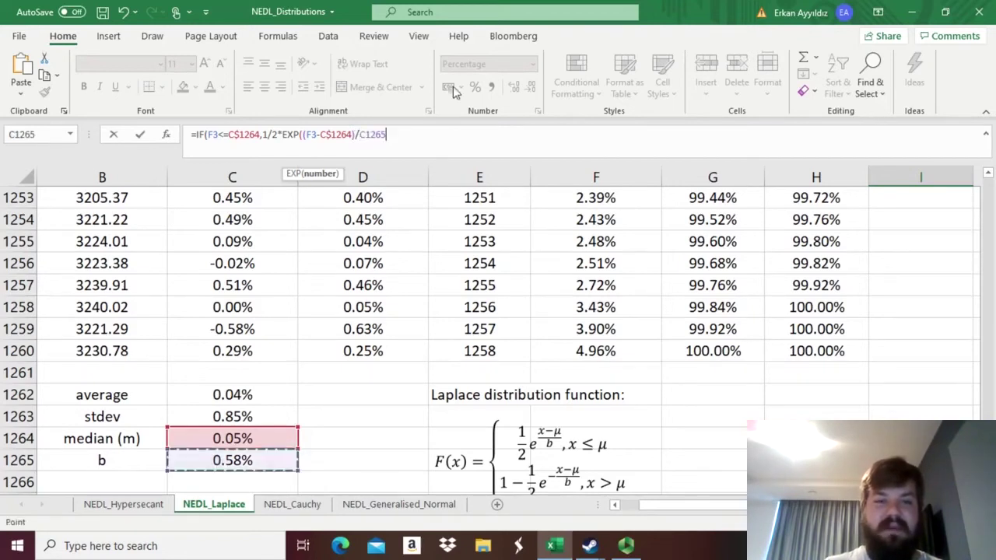
{"action": "left_click", "coordinate": [367, 135]}
{"action": "type", "text": "$"}
{"action": "left_click", "coordinate": [430, 135]}
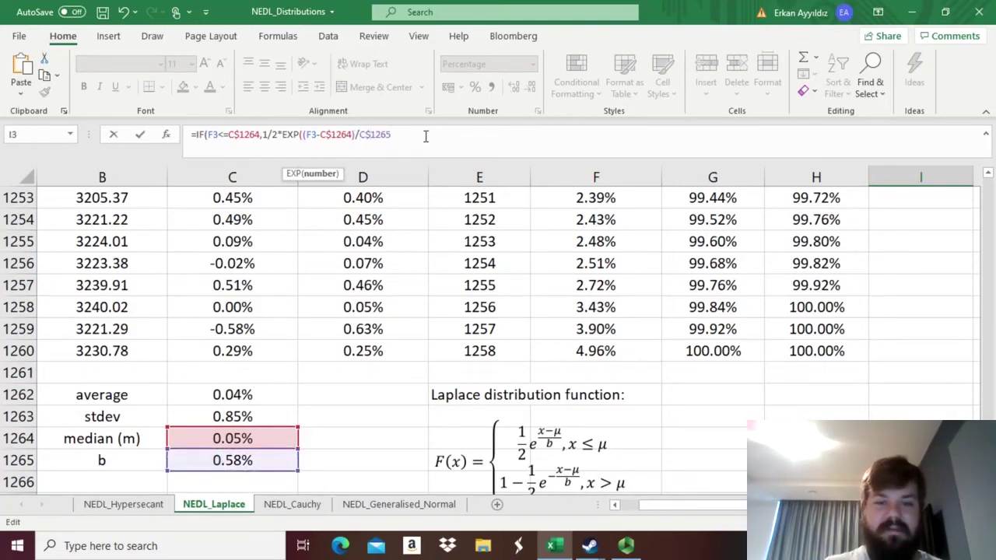
{"action": "type", "text": ")"}
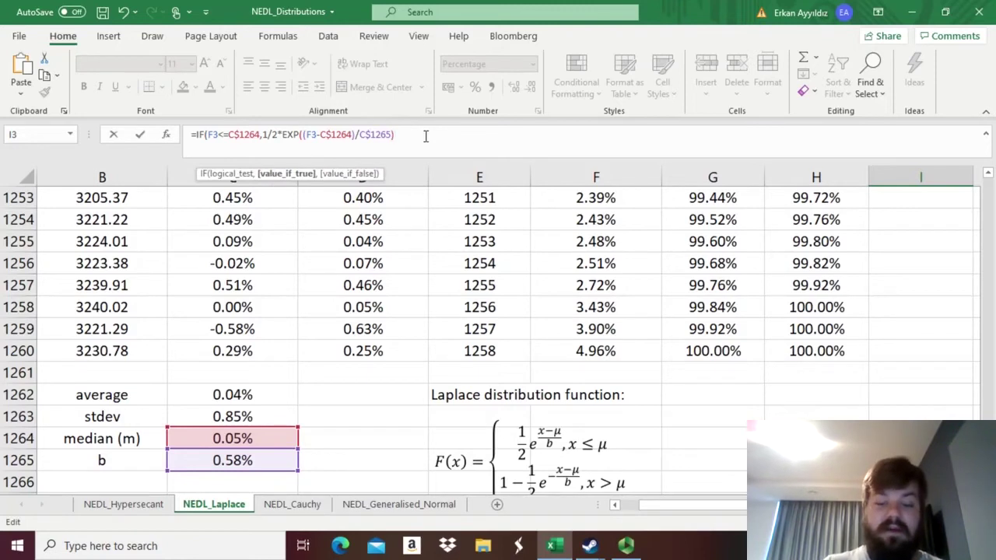
{"action": "type", "text": ","}
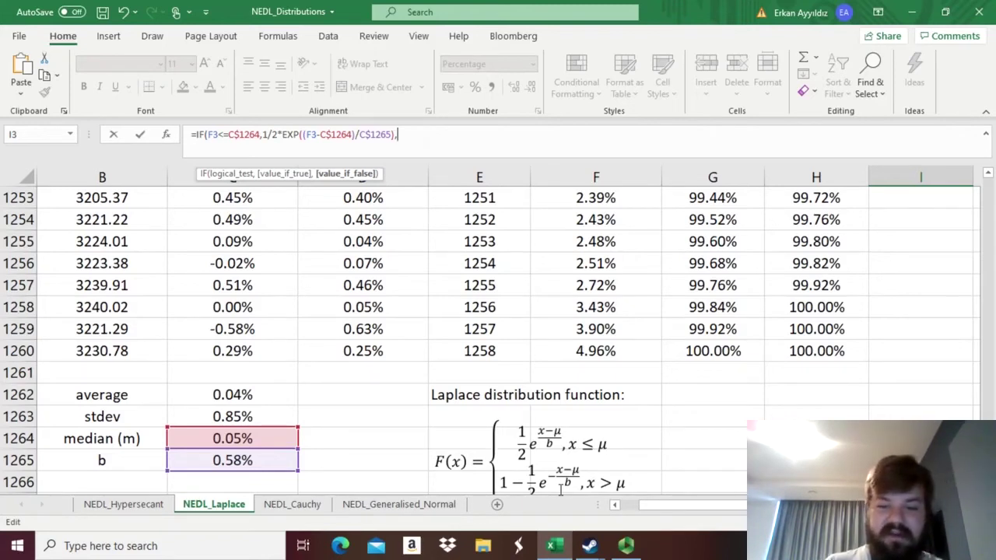
Write the upper branch as 1 - 1/2*EXP(-(F3-C$1264)/.
{"action": "type", "text": "1 - 1"}
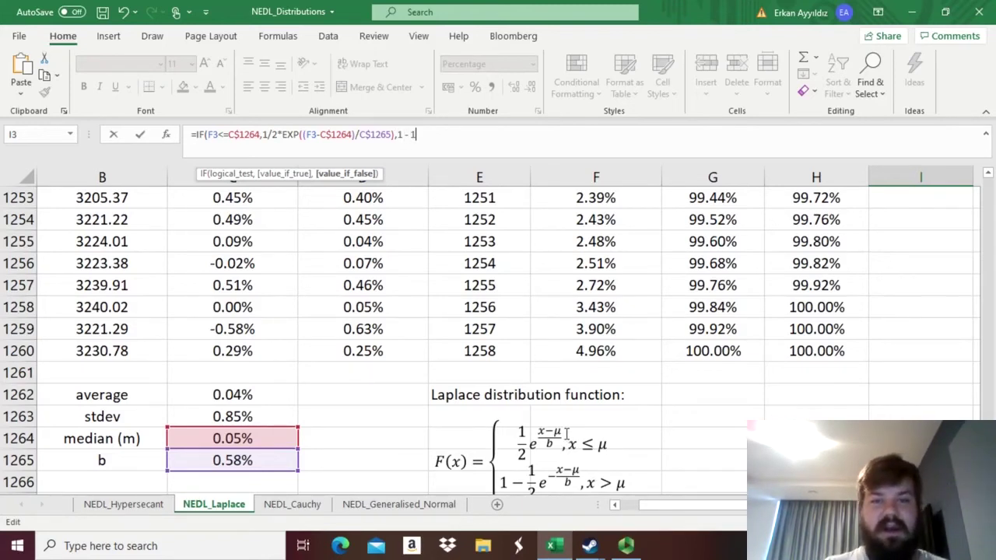
{"action": "type", "text": "/2*EXP("}
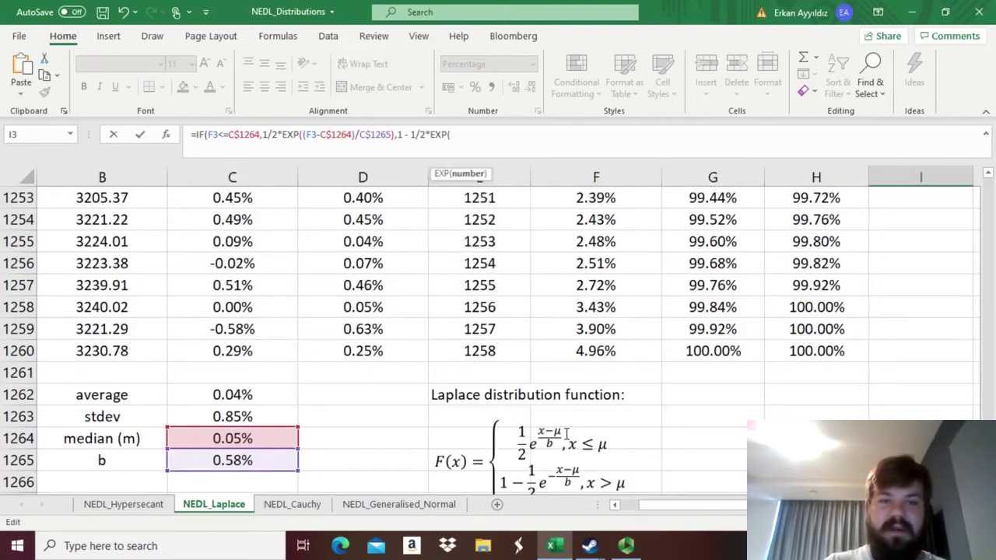
{"action": "type", "text": "-("}
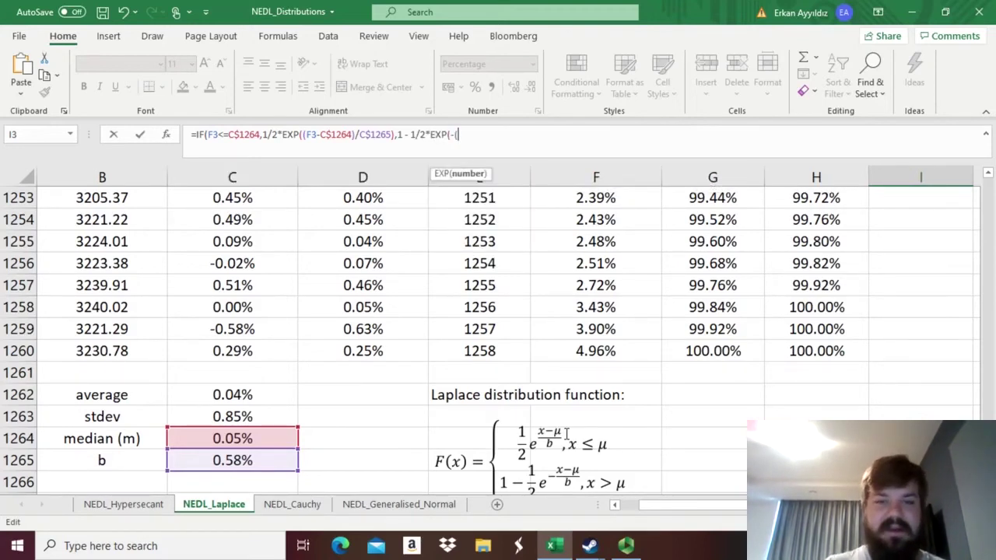
{"action": "left_click", "coordinate": [656, 323]}
{"action": "key", "text": "ctrl+Up"}
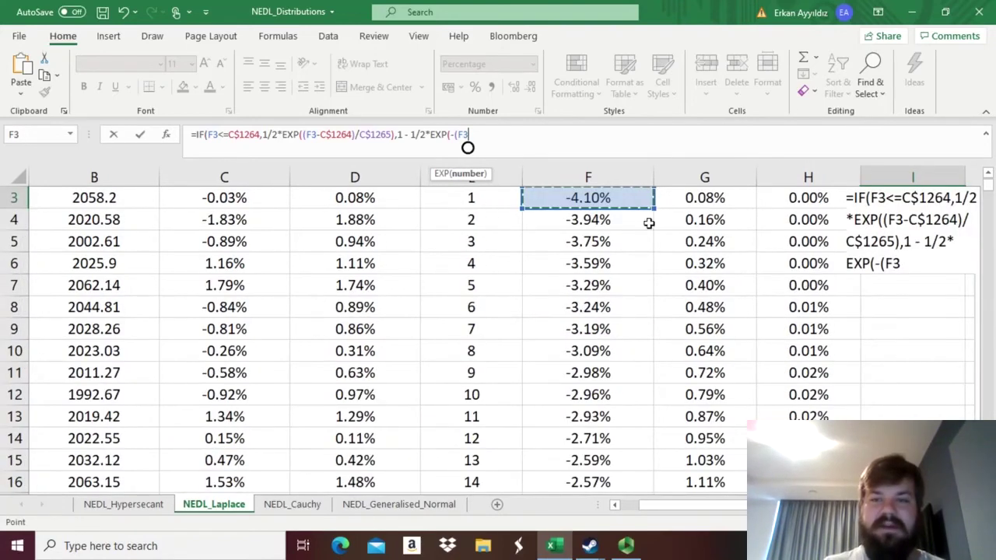
{"action": "left_click", "coordinate": [486, 140]}
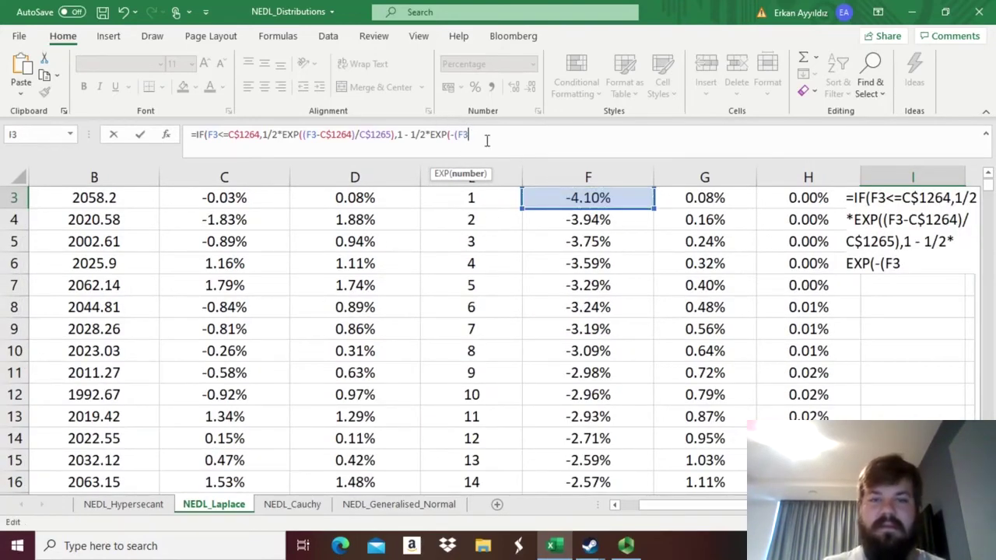
{"action": "type", "text": "-"}
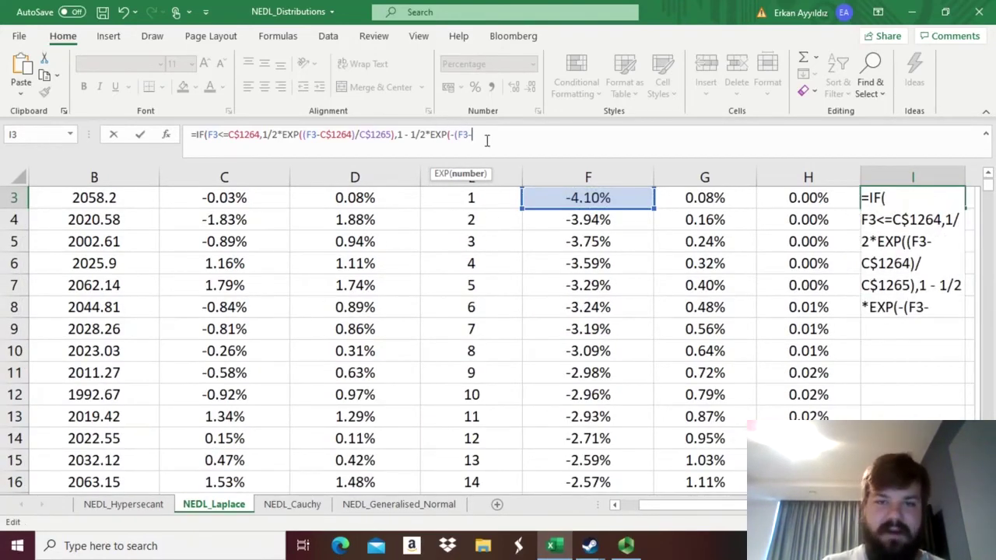
{"action": "left_click", "coordinate": [228, 297]}
{"action": "key", "text": "ctrl+Down"}
{"action": "key", "text": "ctrl+Down"}
{"action": "key", "text": "ctrl+Down"}
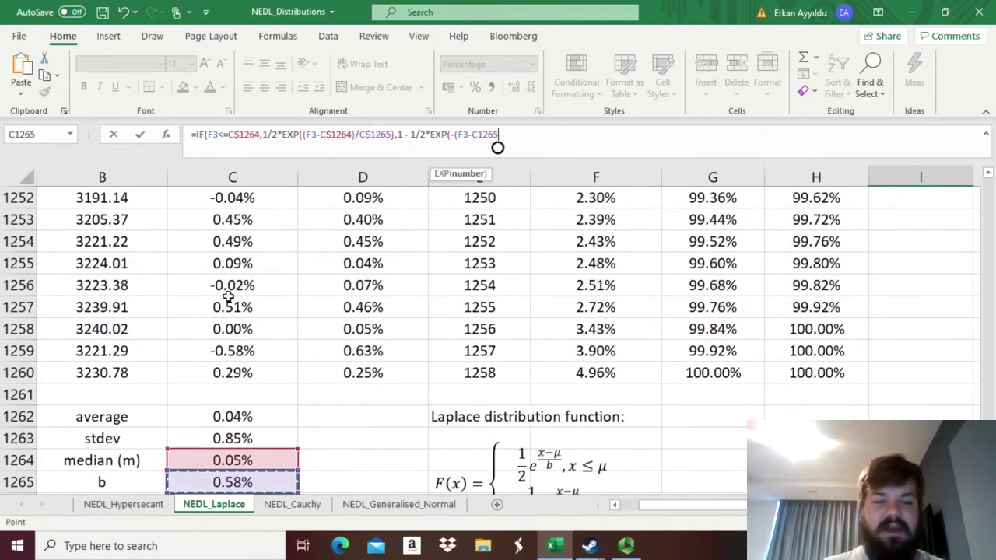
{"action": "key", "text": "Up"}
{"action": "left_click", "coordinate": [478, 134]}
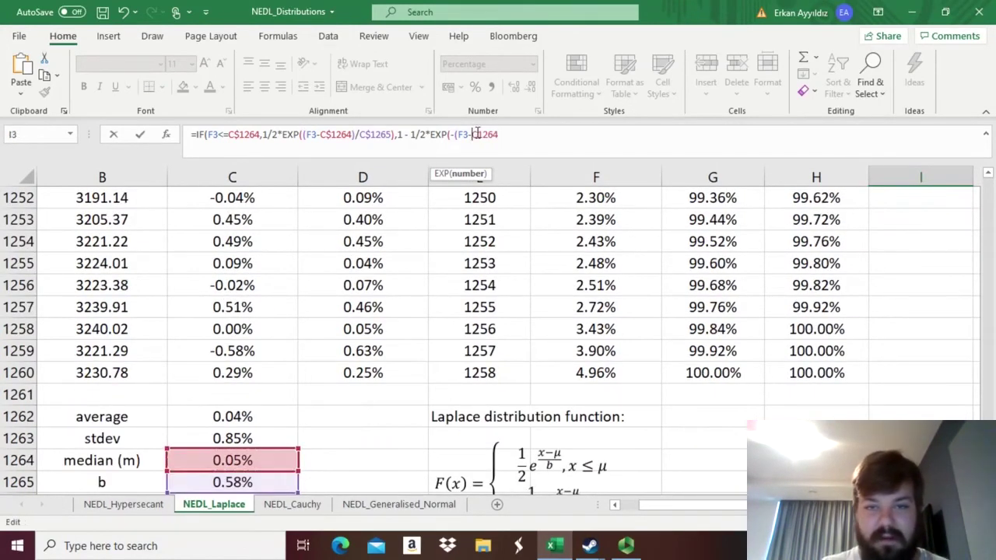
{"action": "type", "text": "$1264"}
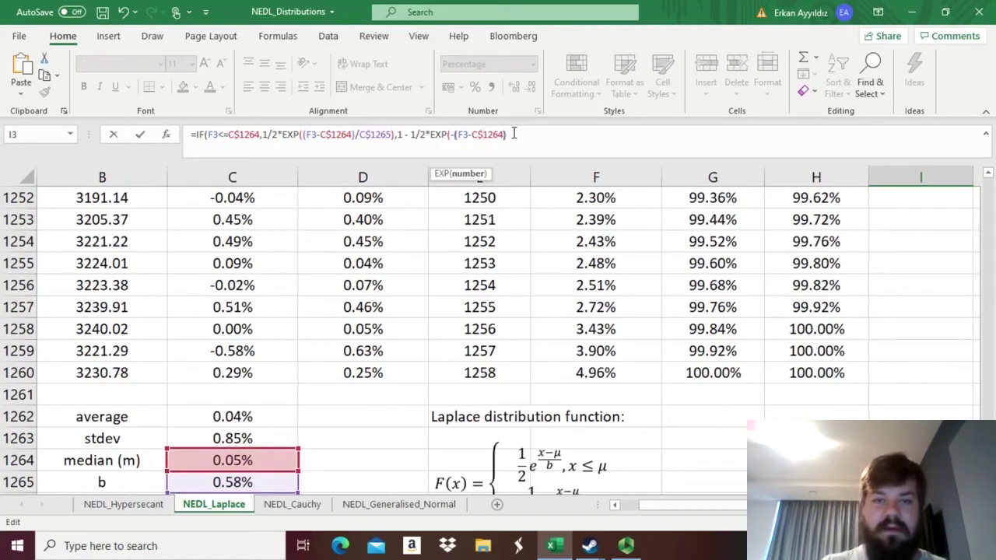
{"action": "type", "text": ")/"}
Divide by C$1265, close the parentheses and commit the I3 formula, returning 0.04%.
{"action": "left_click", "coordinate": [232, 433]}
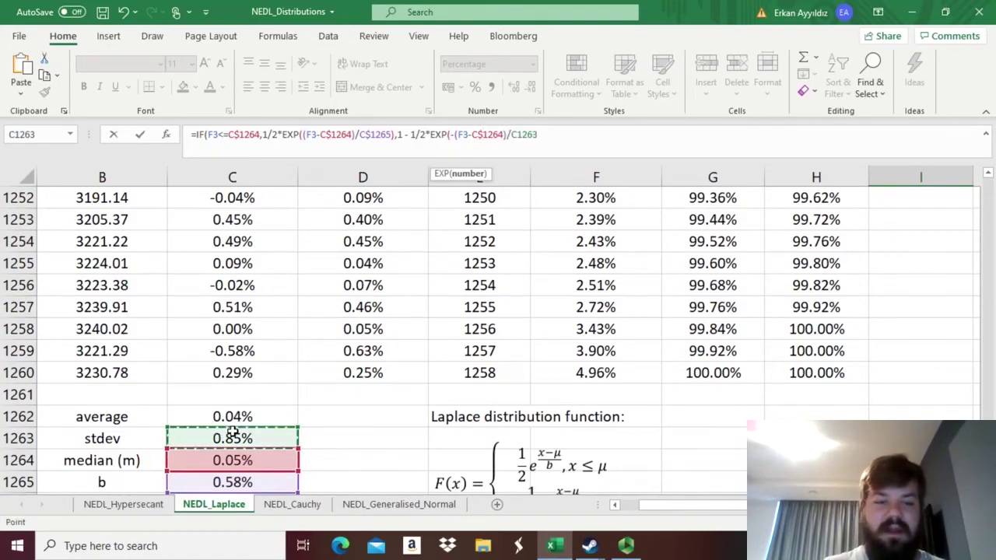
{"action": "key", "text": "Down"}
{"action": "key", "text": "Down"}
{"action": "left_click", "coordinate": [519, 134]}
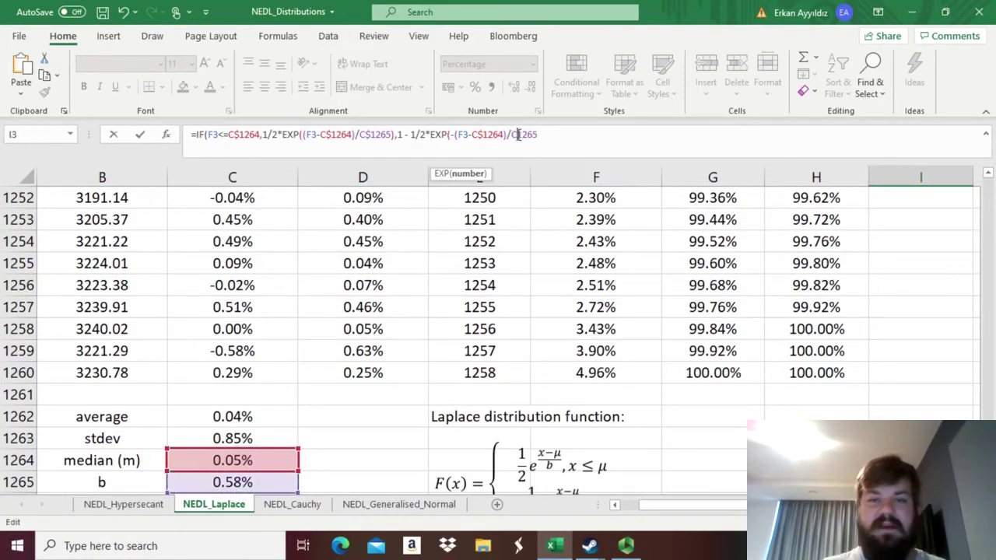
{"action": "type", "text": "$1265"}
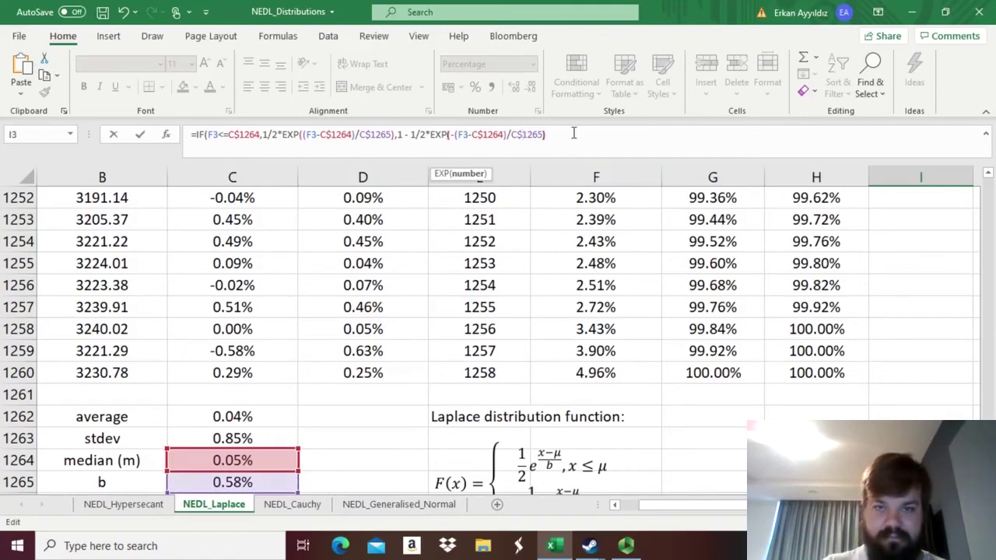
{"action": "type", "text": "))"}
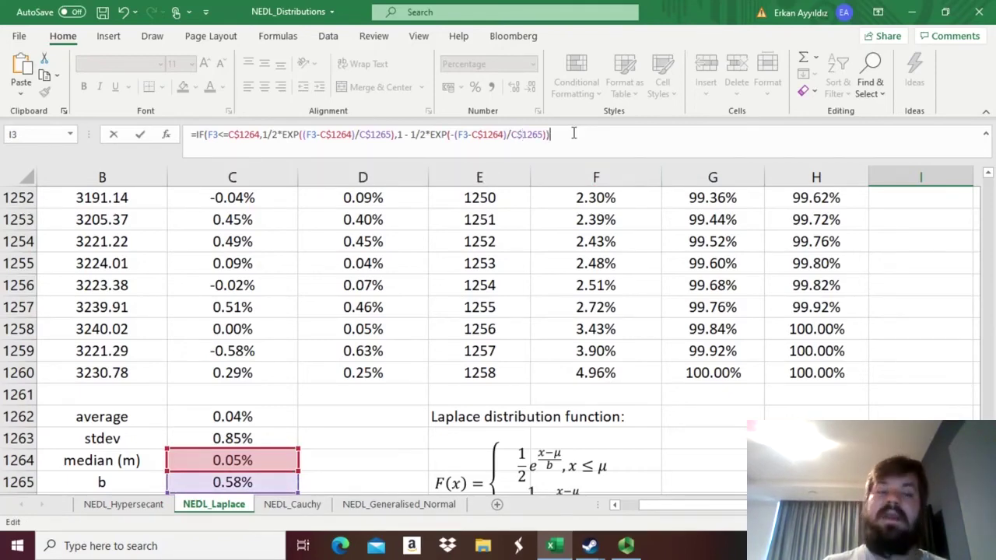
{"action": "key", "text": "ctrl+Return"}
Fill the Laplace CDF formula down column I and compare it with the Normal CDF formula in H3.
{"action": "scroll", "coordinate": [901, 293], "scroll_direction": "up", "scroll_amount": 1}
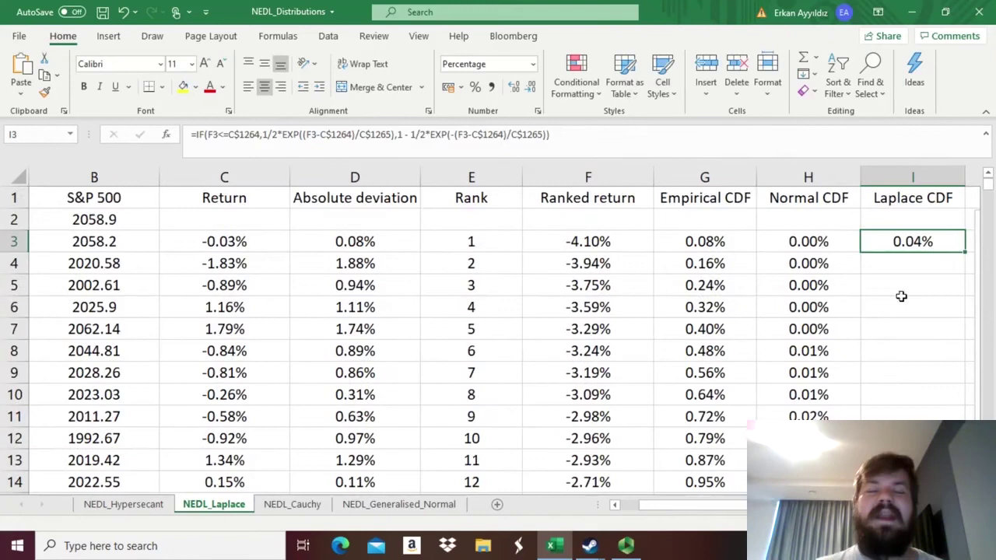
{"action": "double_click", "coordinate": [966, 251]}
{"action": "left_click", "coordinate": [944, 243]}
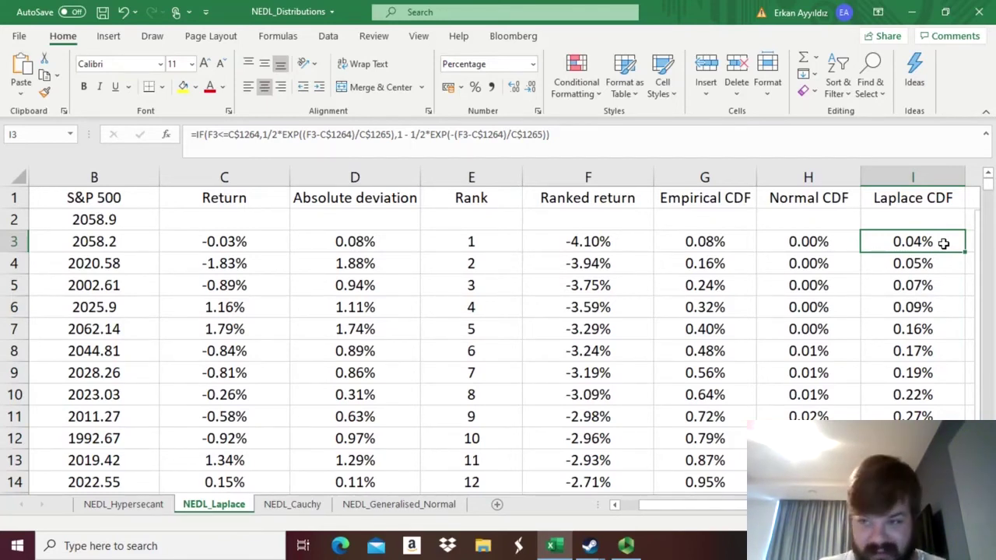
{"action": "key", "text": "Left"}
{"action": "key", "text": "Left"}
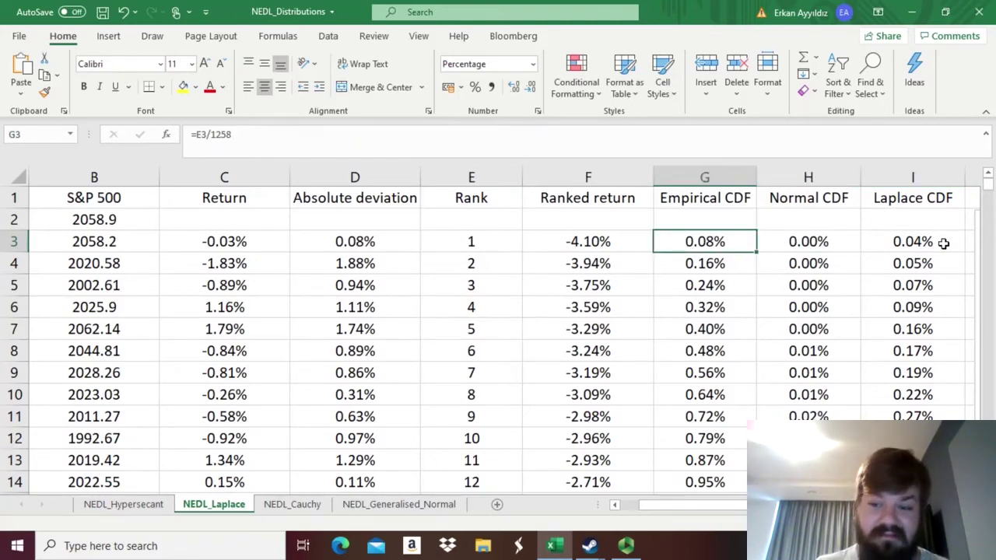
{"action": "key", "text": "Right"}
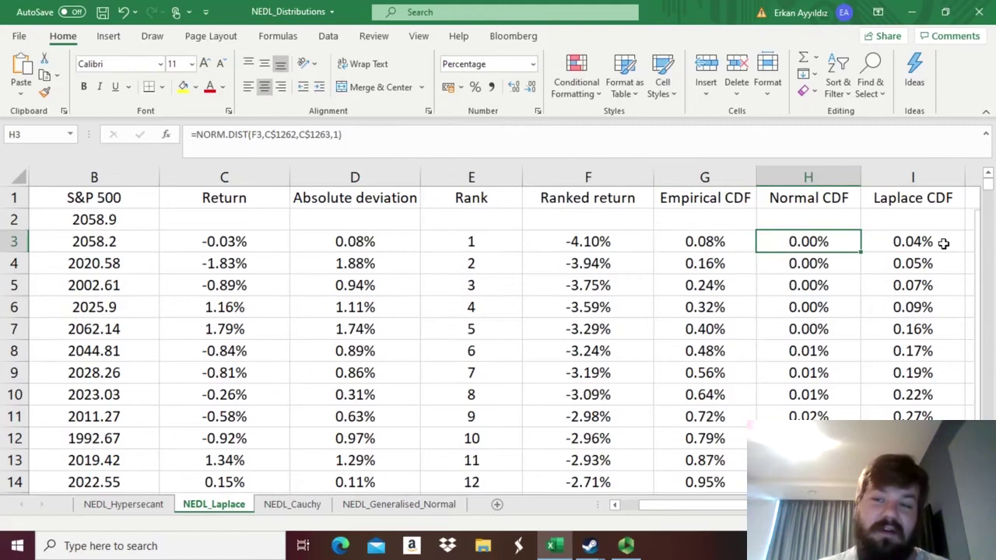
{"action": "key", "text": "Right"}
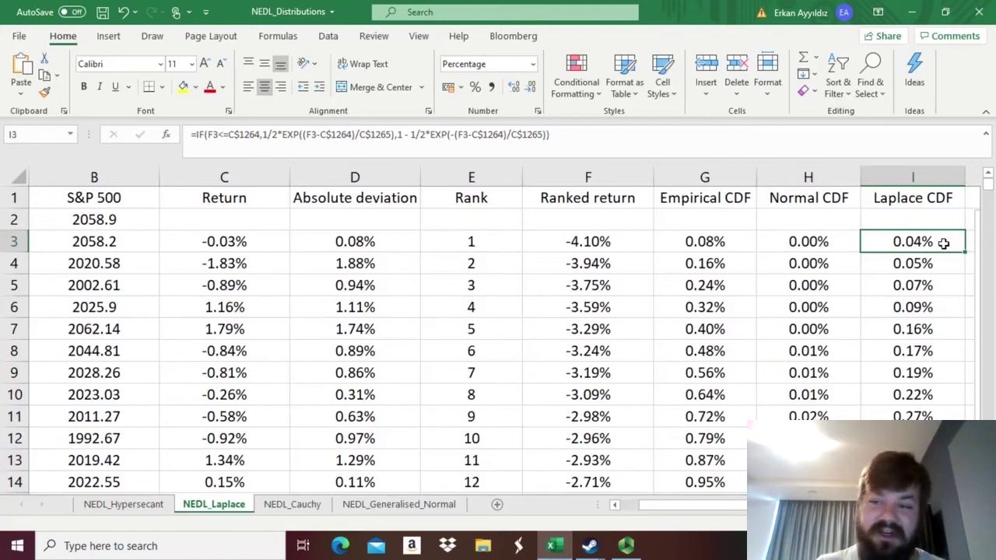
{"action": "key", "text": "Left"}
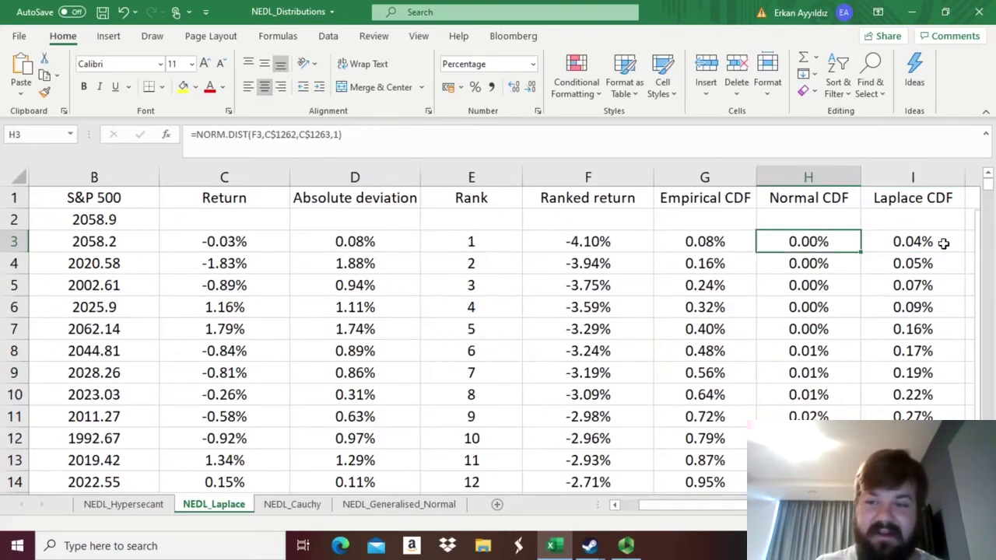
{"action": "key", "text": "Right"}
{"action": "key", "text": "Right"}
{"action": "key", "text": "Right"}
{"action": "key", "text": "Right"}
{"action": "key", "text": "Right"}
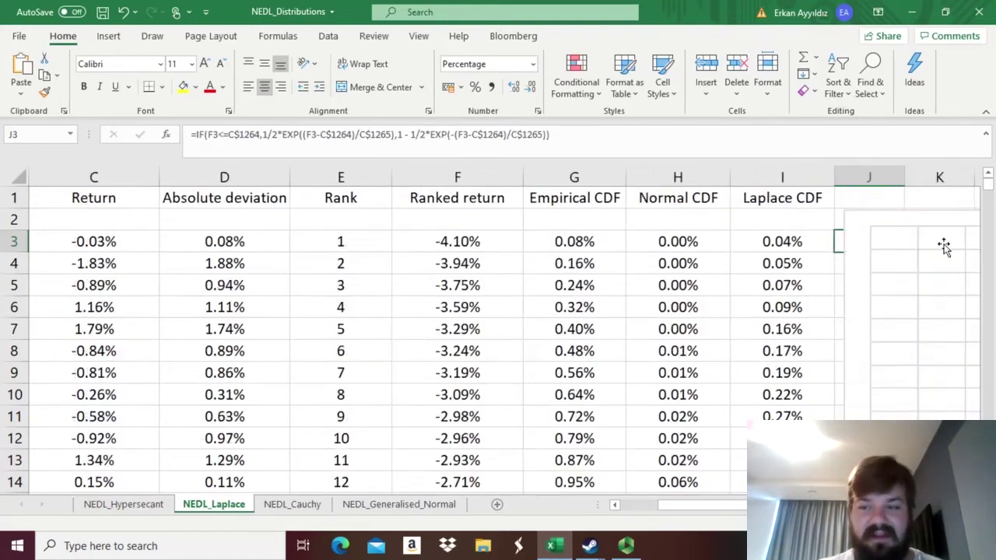
{"action": "key", "text": "Right"}
{"action": "key", "text": "Right"}
{"action": "key", "text": "Right"}
{"action": "key", "text": "Right"}
{"action": "key", "text": "Right"}
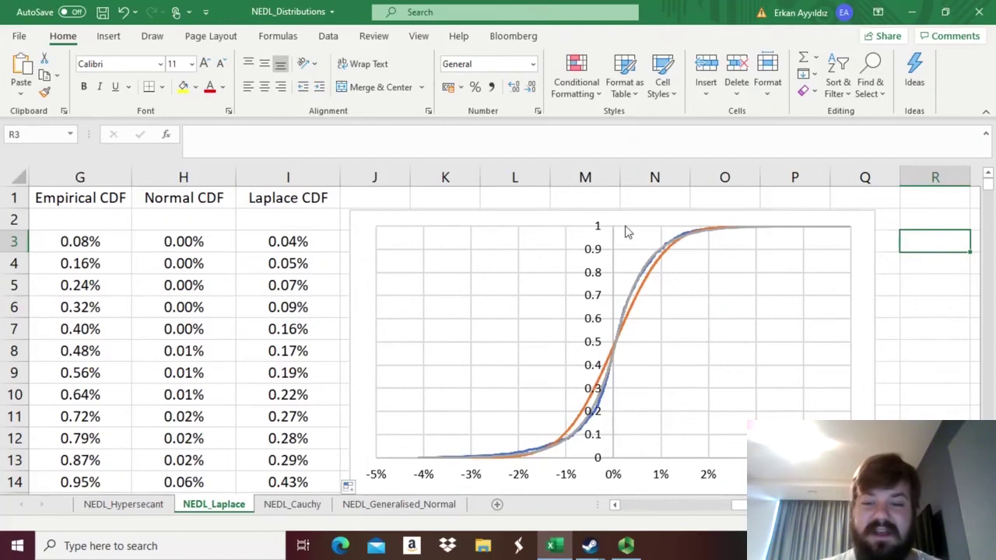
{"action": "left_click", "coordinate": [125, 504]}
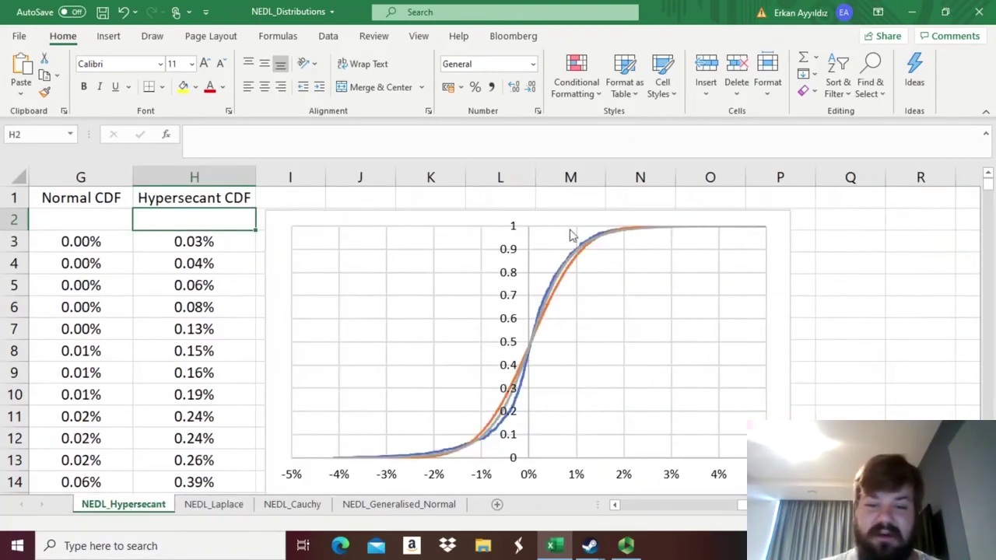
{"action": "left_click", "coordinate": [201, 505]}
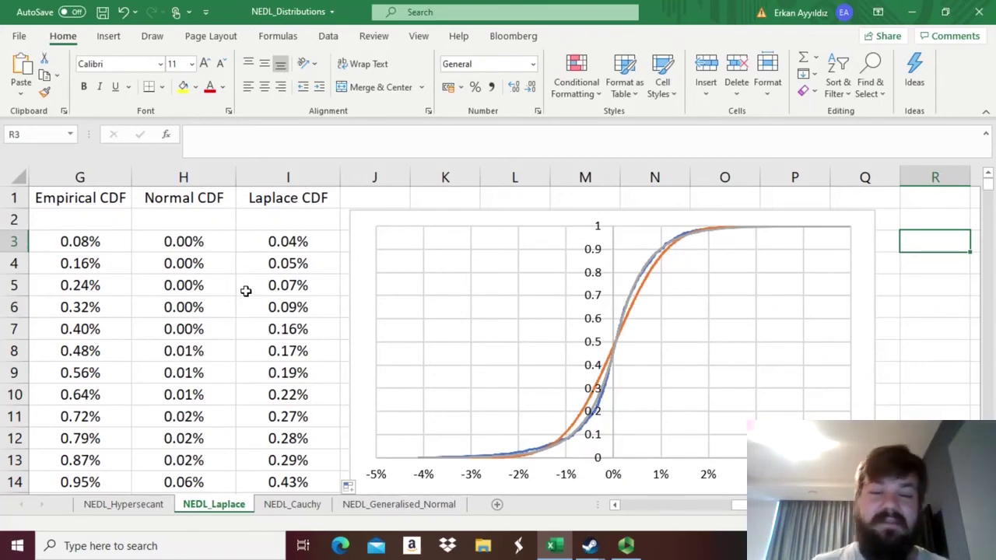
Label B1266 'excess kurtosis' below the b row.
{"action": "left_click", "coordinate": [205, 327]}
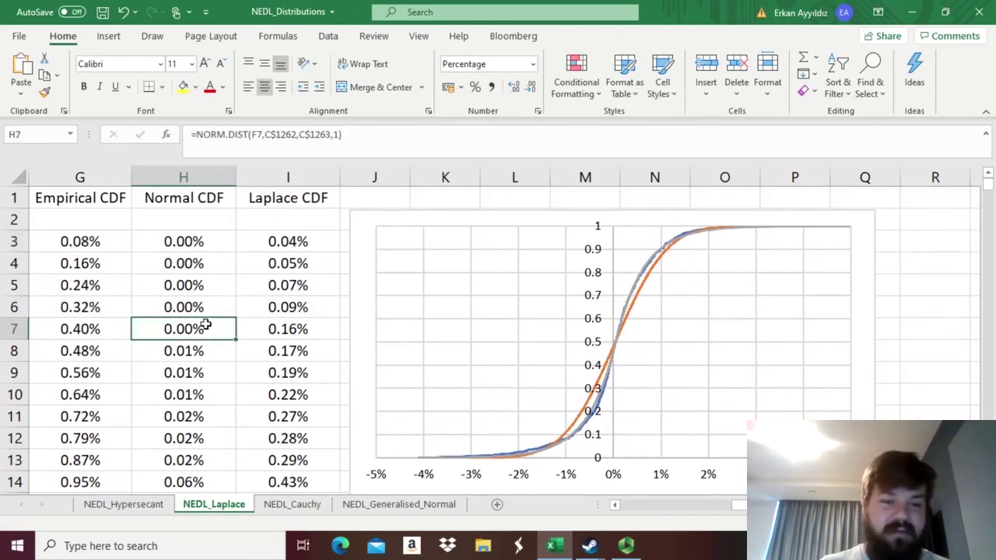
{"action": "key", "text": "ctrl+Left"}
{"action": "key", "text": "ctrl+Down"}
{"action": "left_click_drag", "start_coordinate": [220, 419], "coordinate": [345, 470]}
{"action": "left_click", "coordinate": [205, 478]}
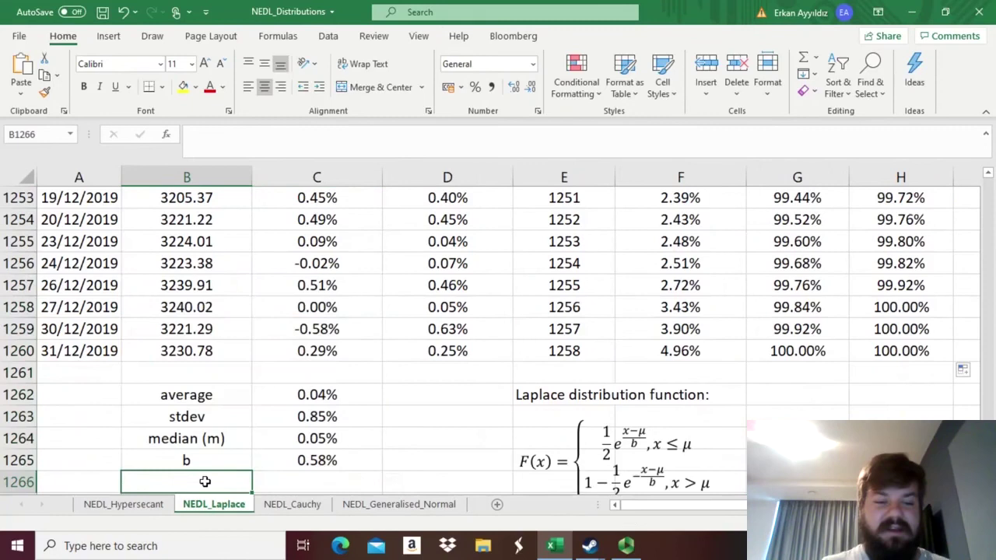
{"action": "type", "text": "excess kurt"}
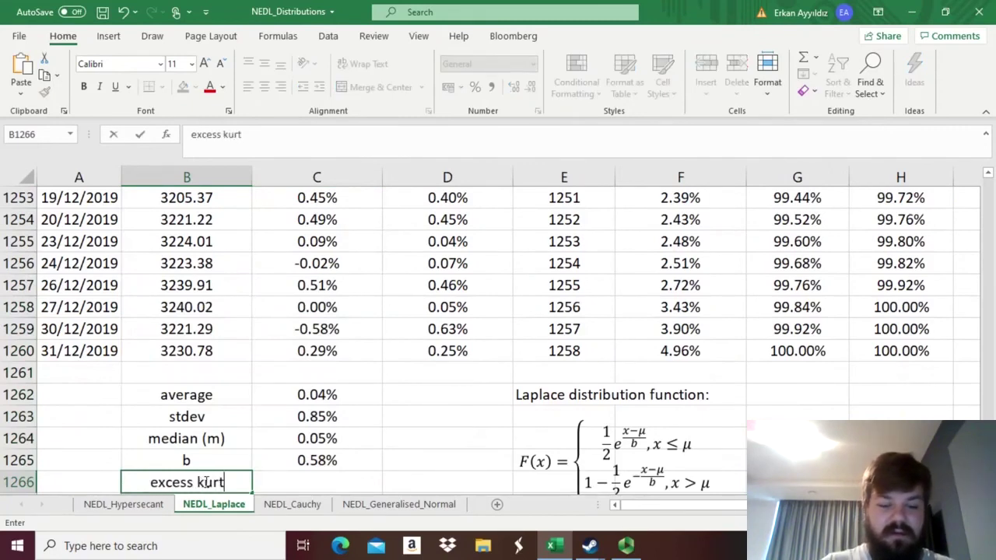
{"action": "type", "text": "osisi"}
{"action": "key", "text": "Tab"}
Enter =KURT(C3:C1260) in C1266, returning 3.831753023.
{"action": "type", "text": "="}
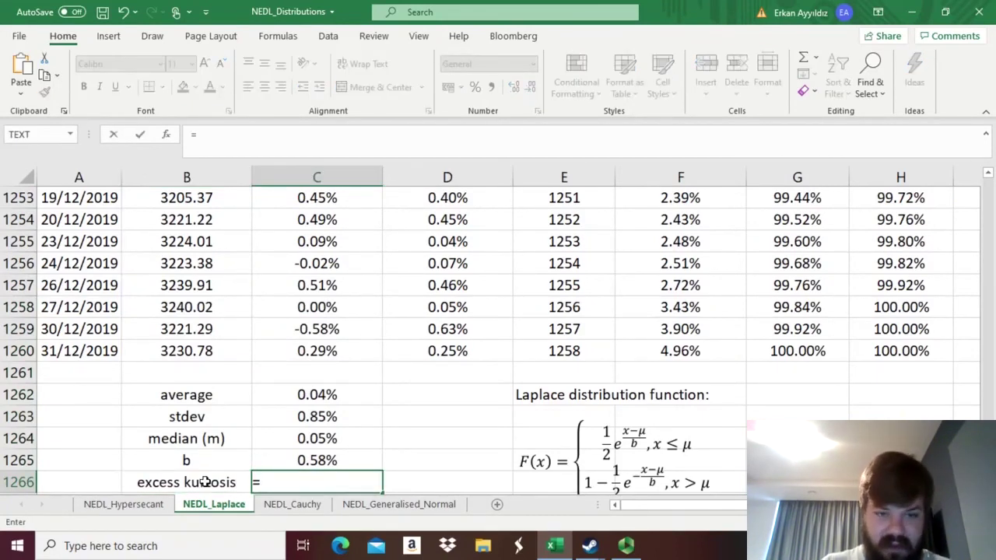
{"action": "type", "text": "KURT("}
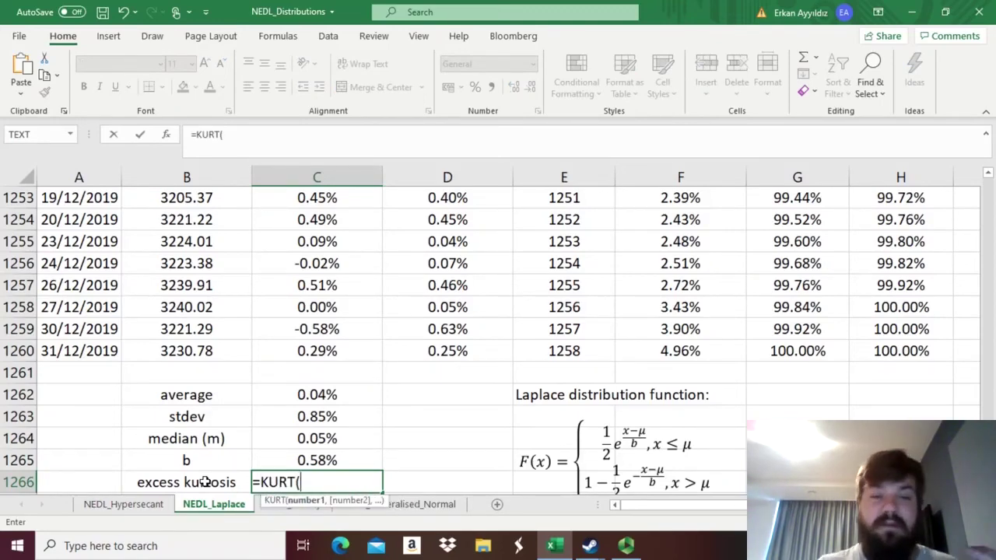
{"action": "left_click", "coordinate": [304, 354]}
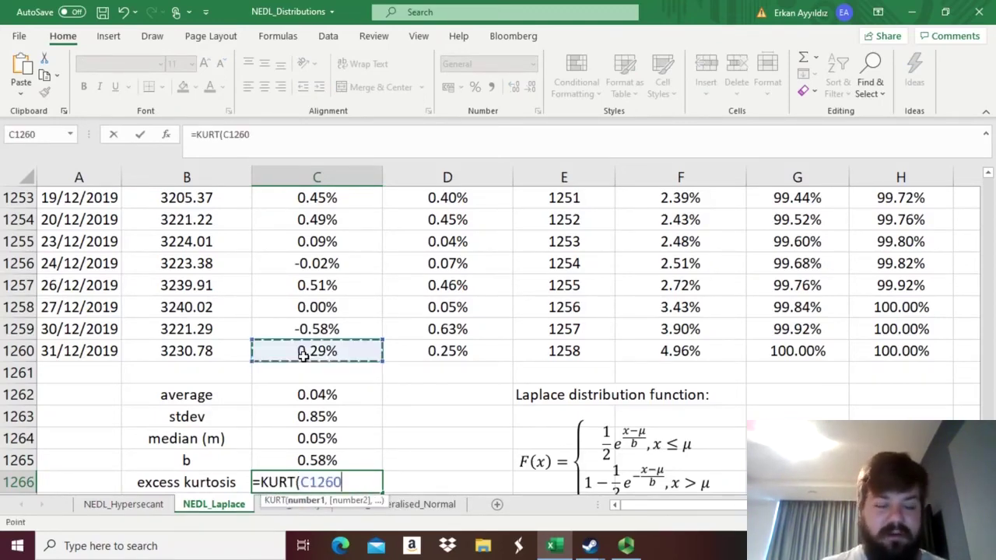
{"action": "key", "text": "ctrl+shift+Up"}
{"action": "type", "text": ")"}
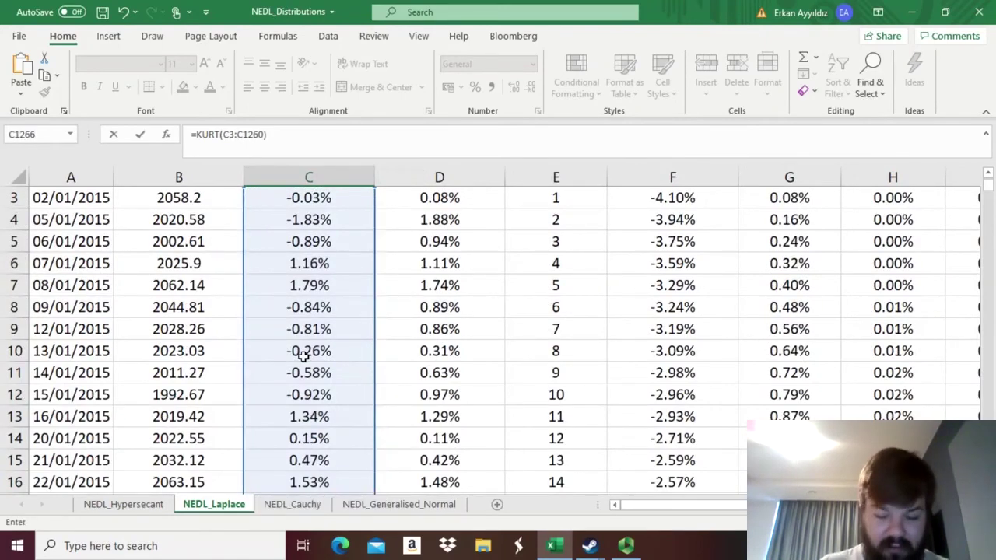
{"action": "key", "text": "Return"}
{"action": "key", "text": "Up"}
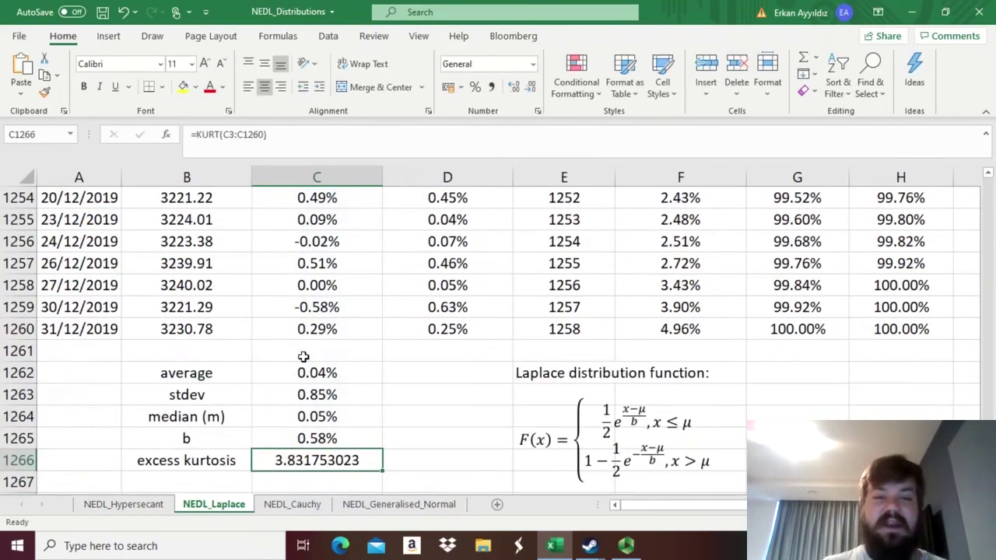